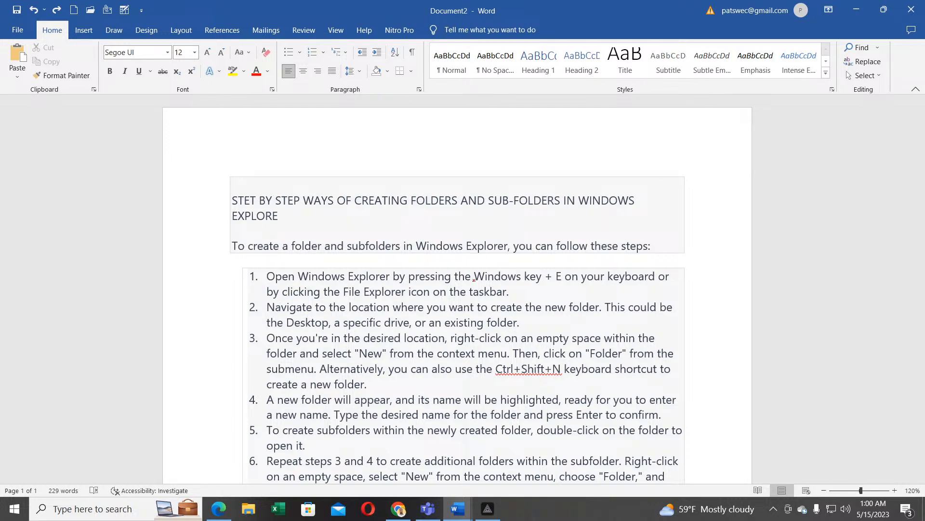
- Underline "Windows key + E on your keyboard" and "File Explorer" in red ink in instruction 1 of the document
drag(478, 283, 655, 282)
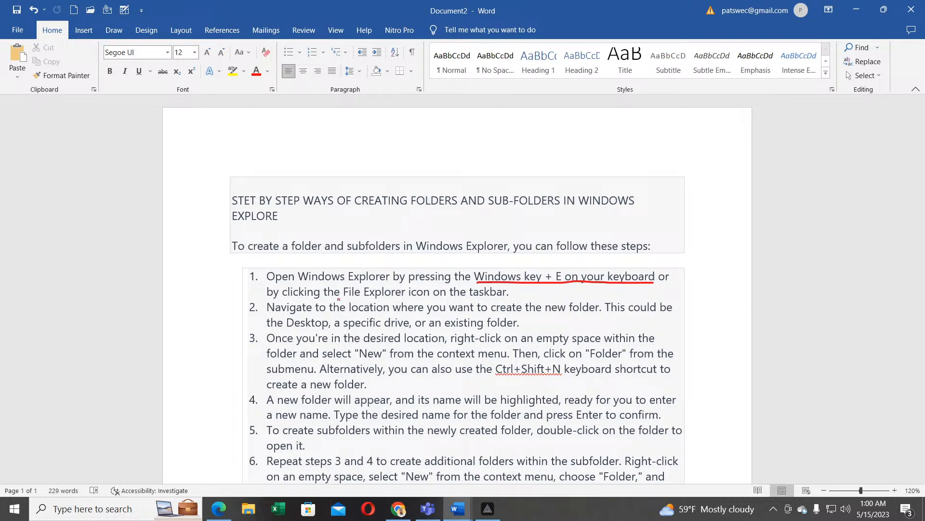
drag(343, 296, 400, 296)
- Switch to File Explorer and go to the Users folder on Local Disk (C:)
key(super+e)
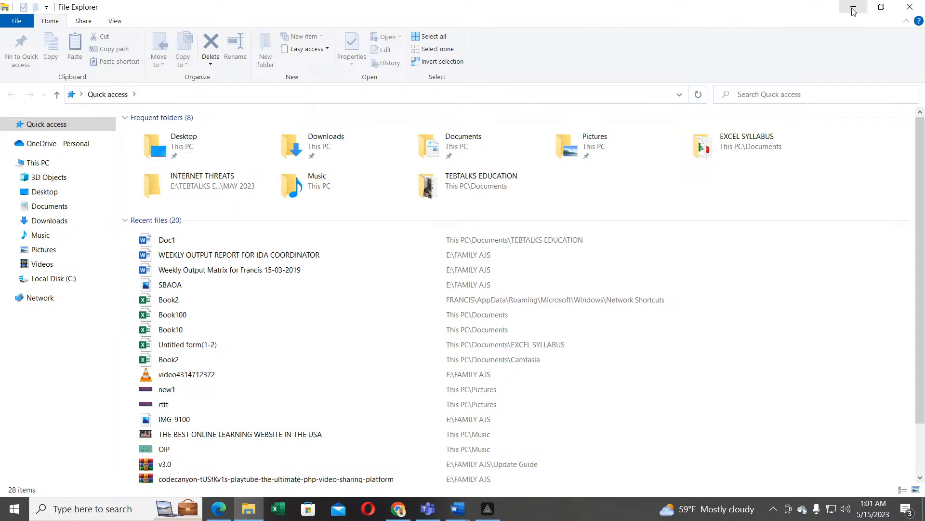
click(909, 7)
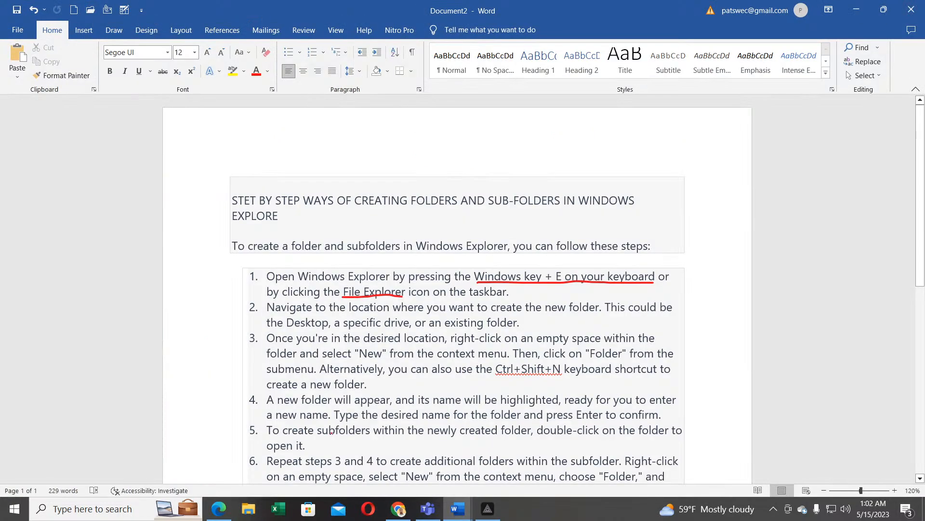
click(246, 507)
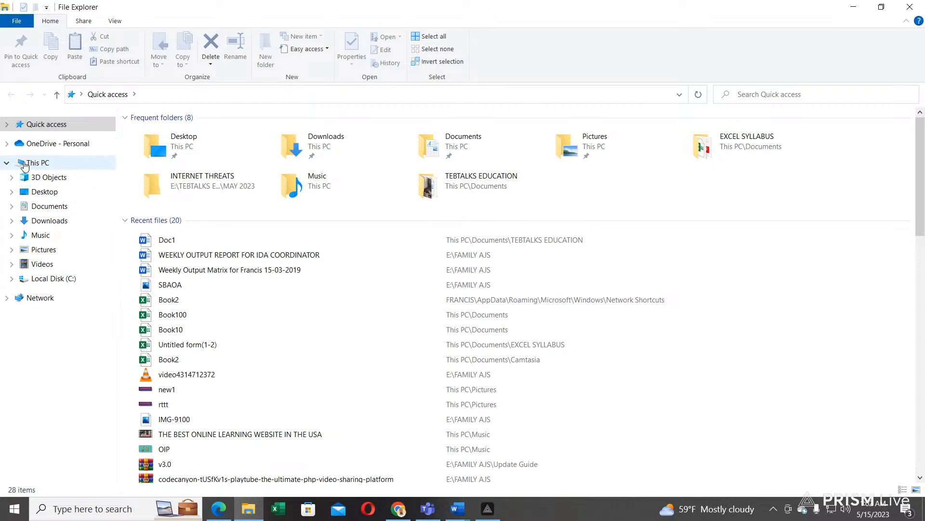
click(59, 280)
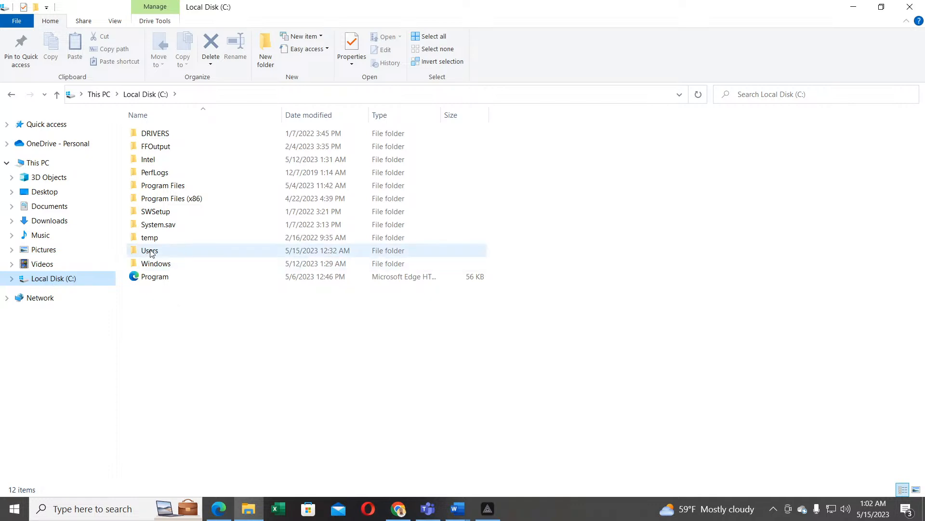
double_click(152, 252)
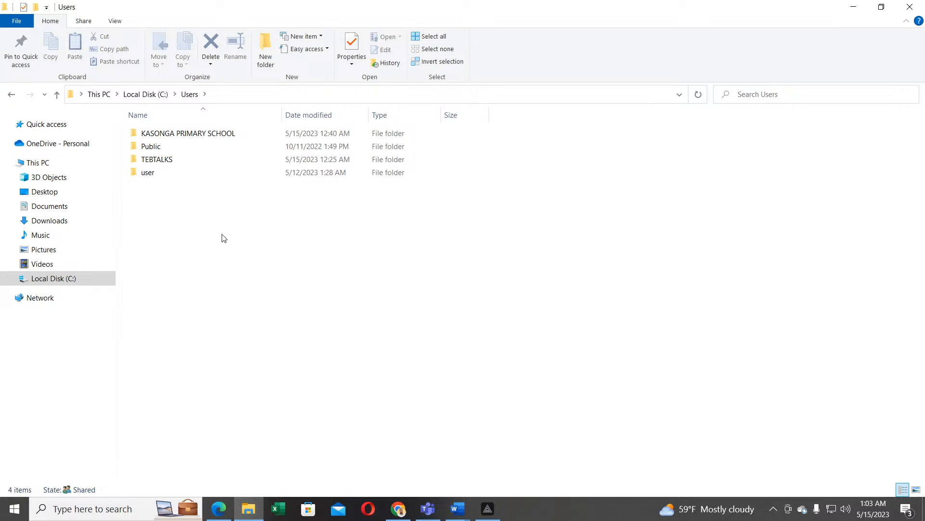
- Create a new folder named "LIST OF ONLINE LEARNING WEBSITES" inside the Users folder
right_click(182, 220)
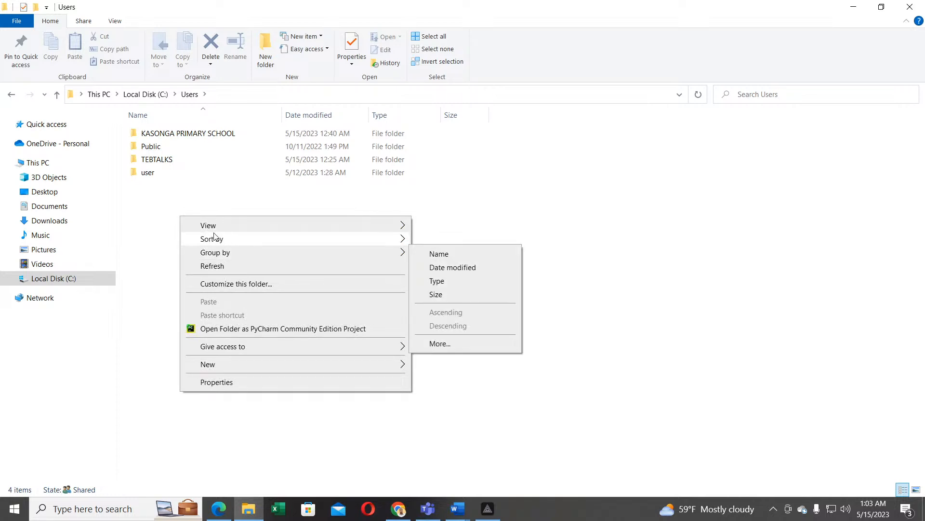
mouse_move(207, 230)
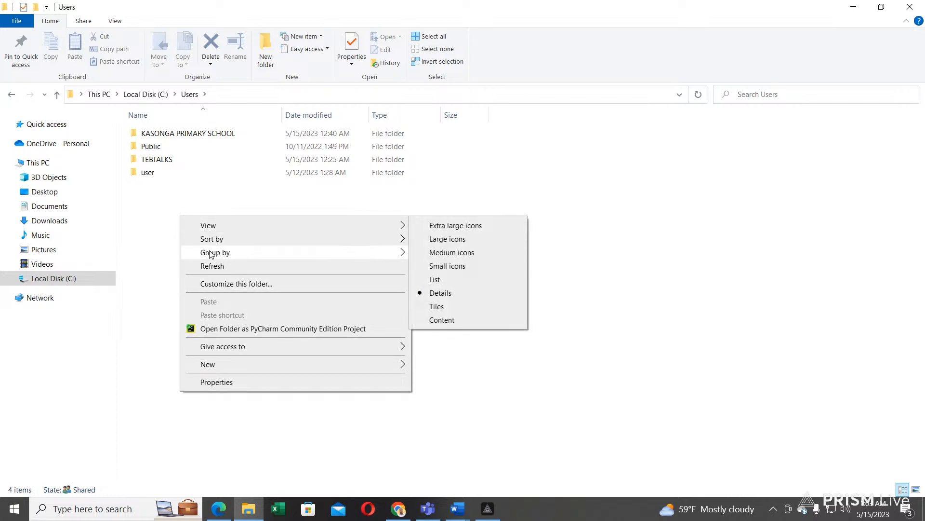
mouse_move(223, 369)
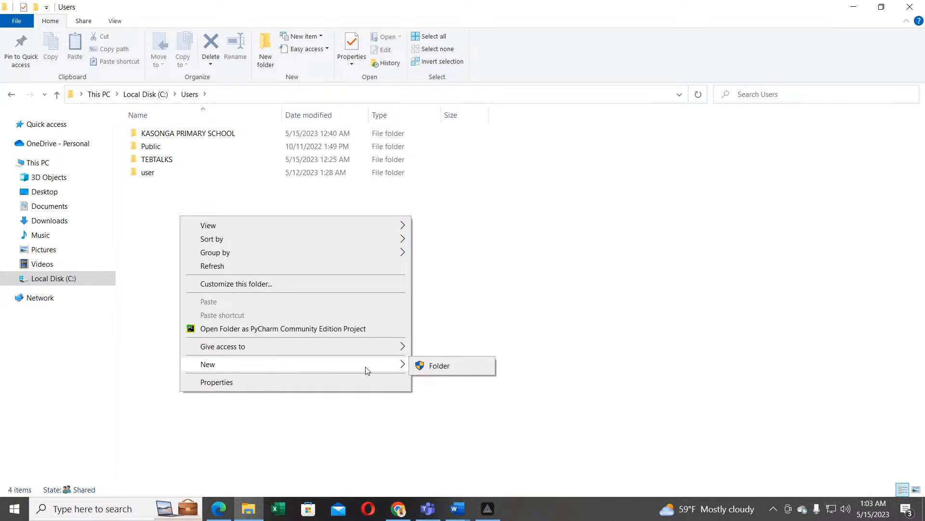
click(440, 366)
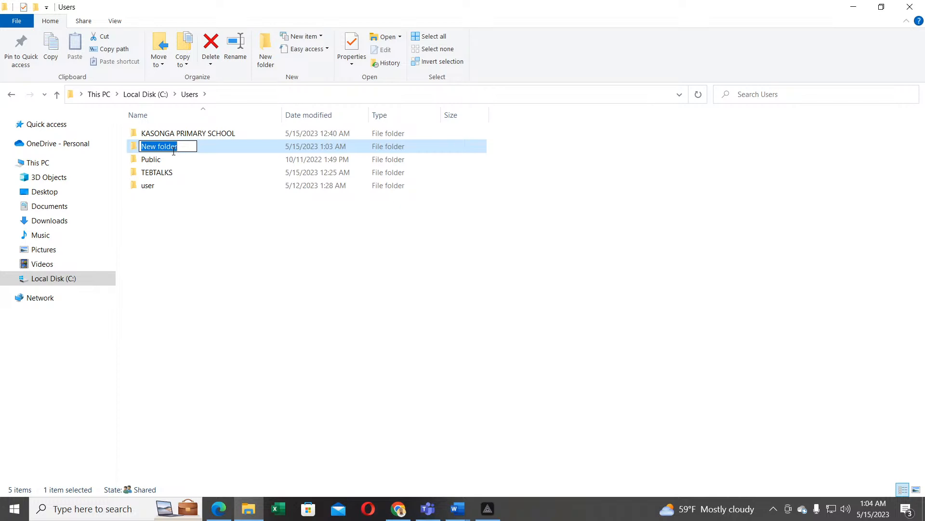
text(LIST)
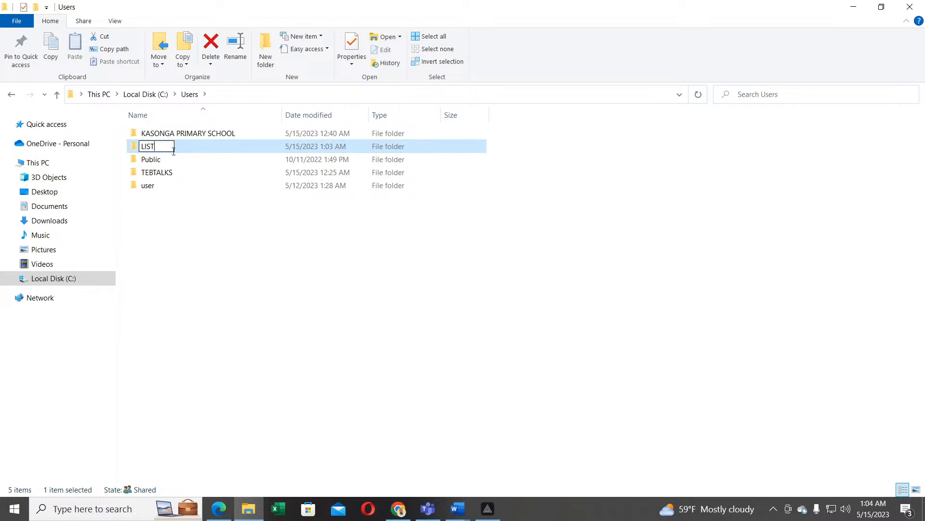
text( OF ONLINE LEAR)
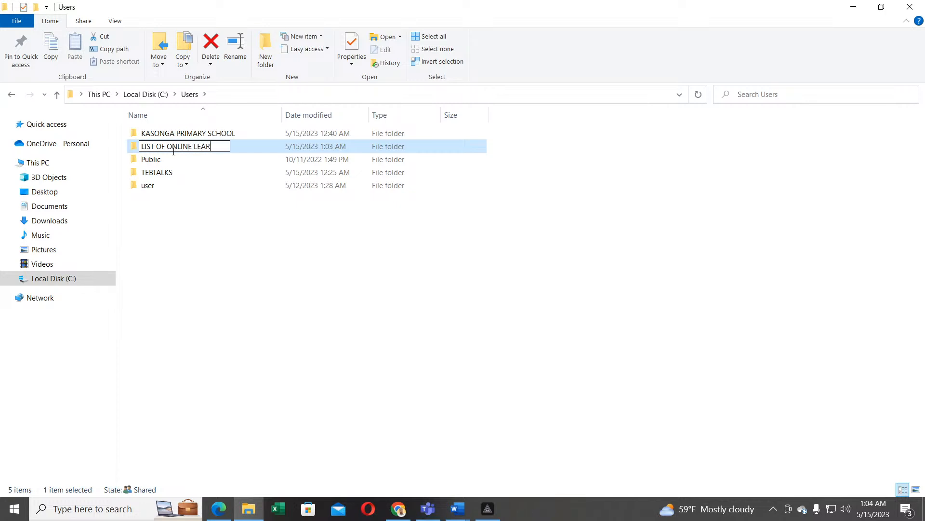
text(NING WEBSTI)
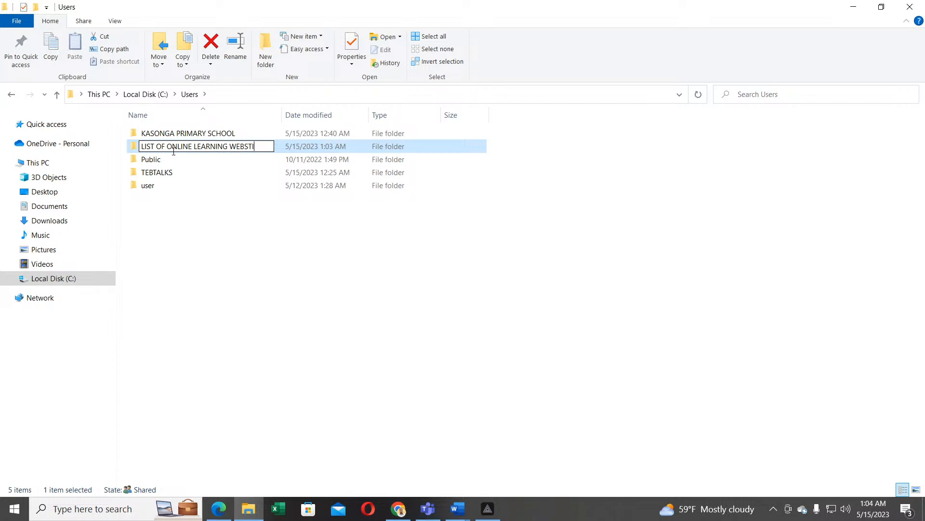
key(BackSpace)
key(BackSpace)
text(ITES)
key(Return)
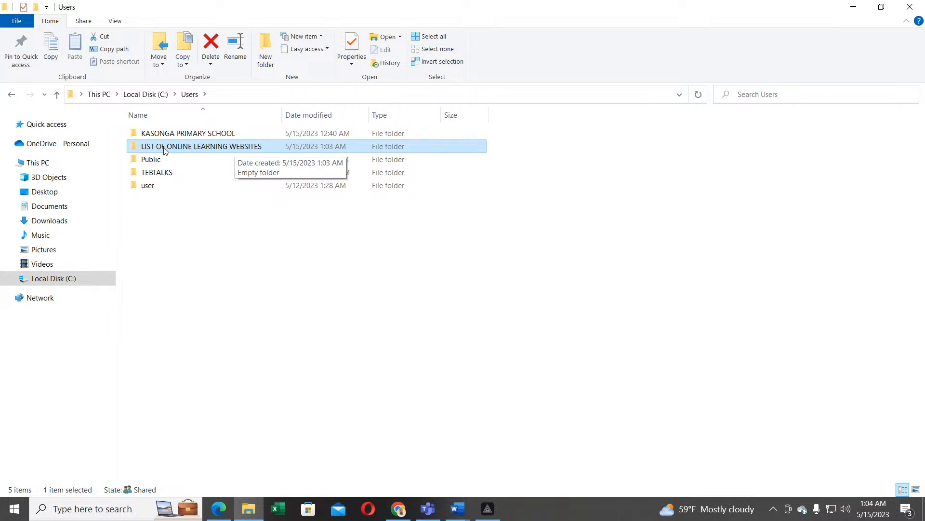
- View the contents of the LIST OF ONLINE LEARNING WEBSITES folder and return to the Users folder
double_click(178, 151)
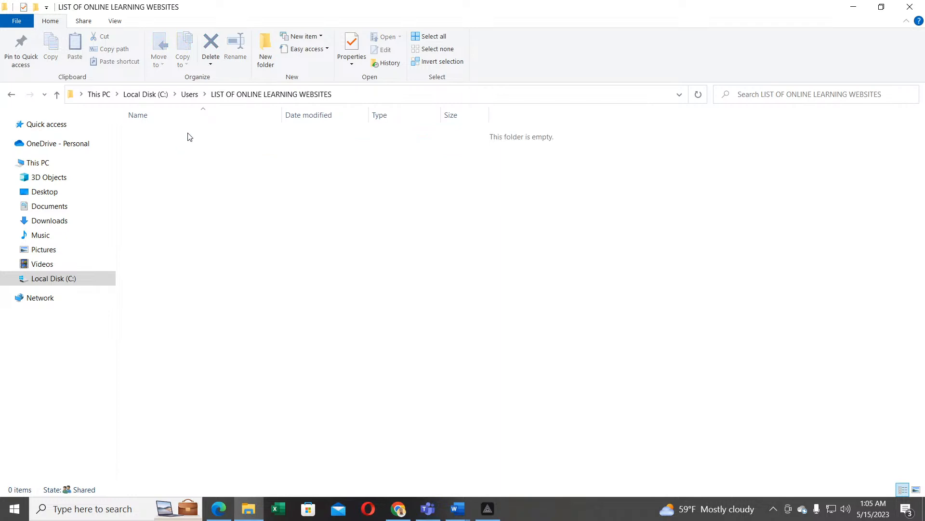
click(189, 95)
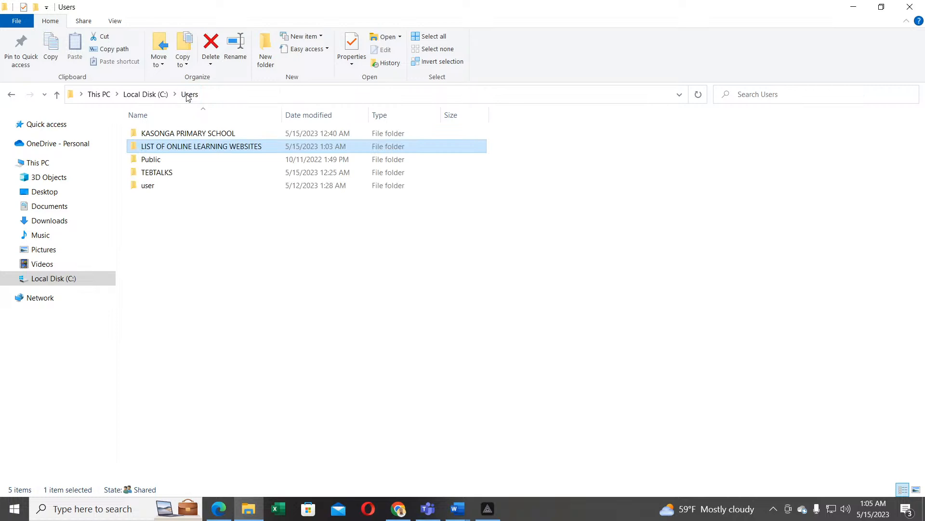
- Open the LIST OF ONLINE LEARNING WEBSITES folder in a new window and move that window aside to reveal the Users window
right_click(173, 147)
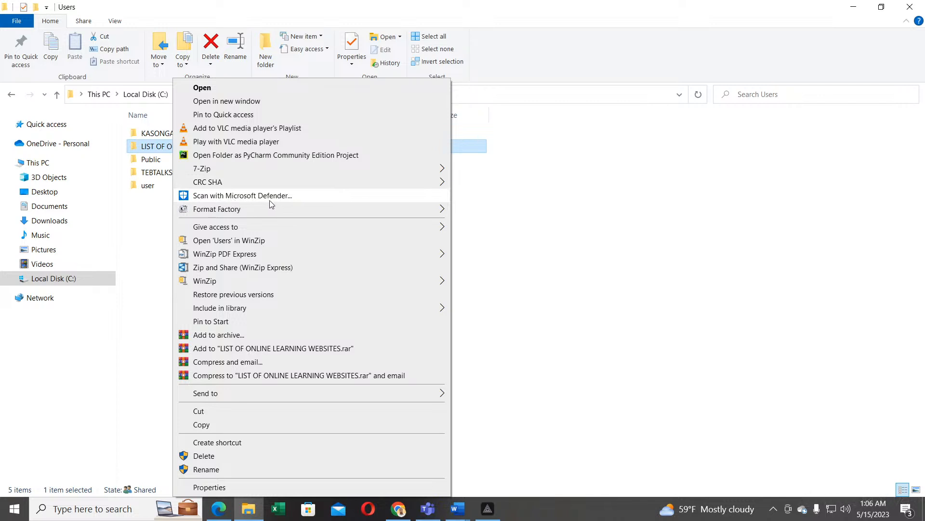
mouse_move(210, 213)
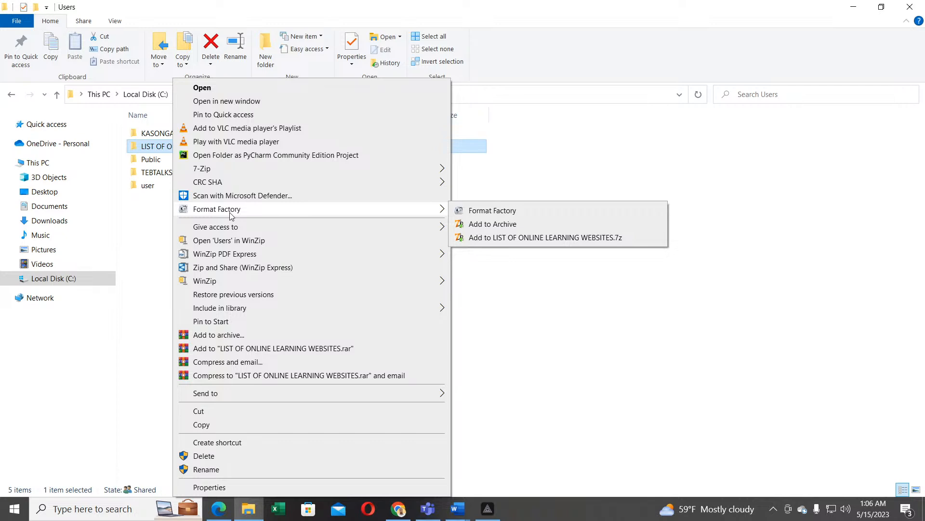
mouse_move(205, 233)
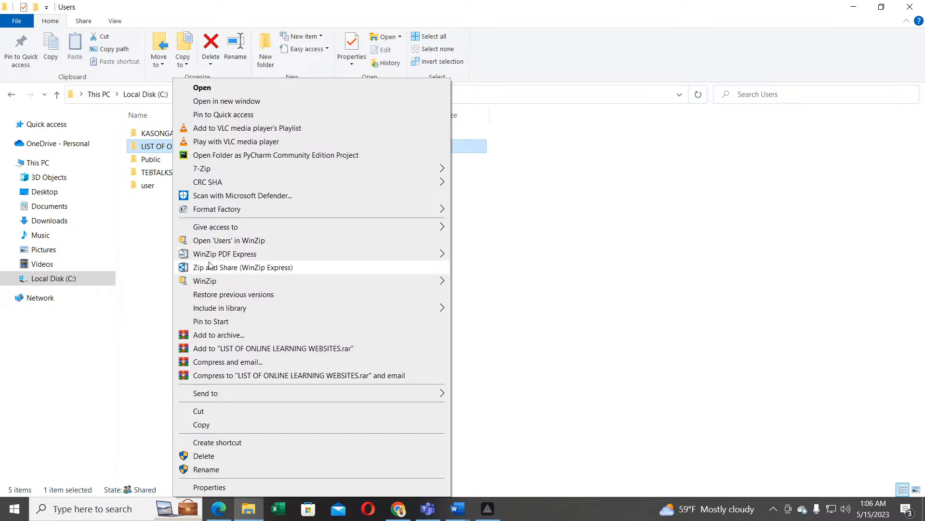
mouse_move(215, 261)
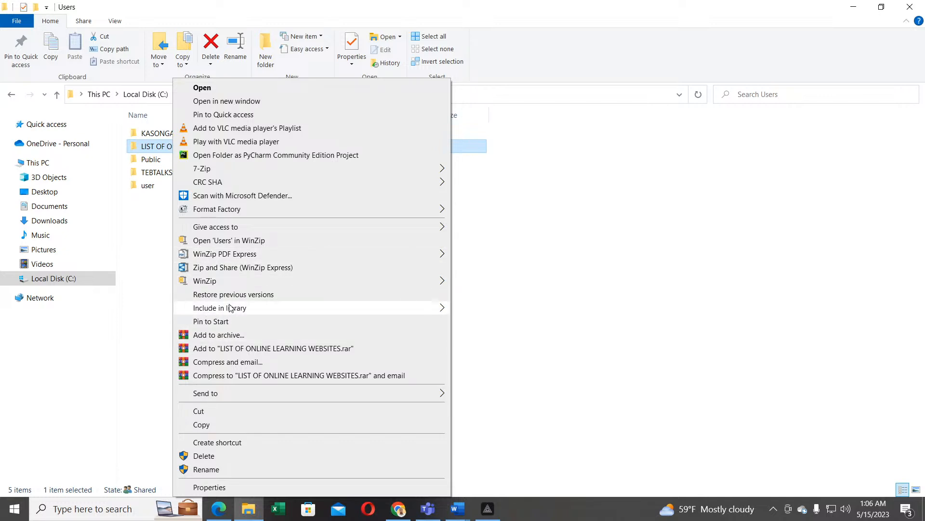
mouse_move(208, 312)
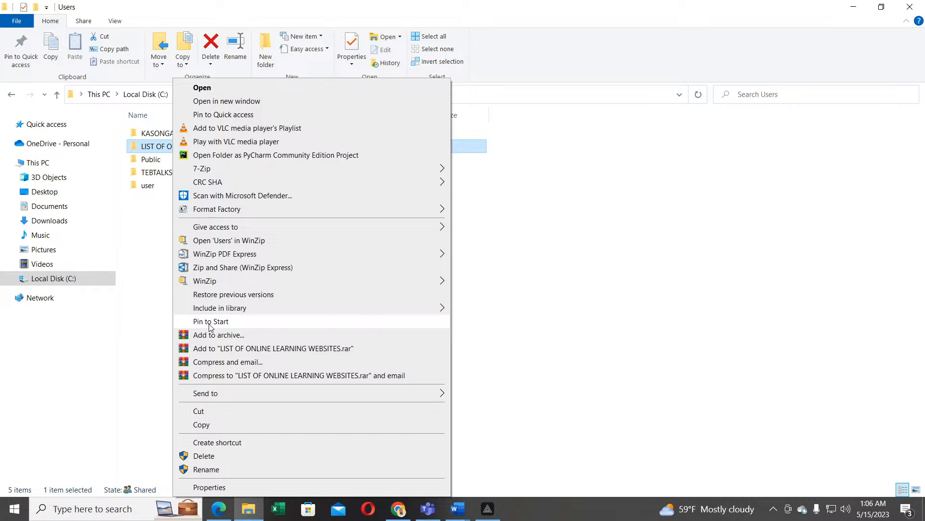
mouse_move(212, 392)
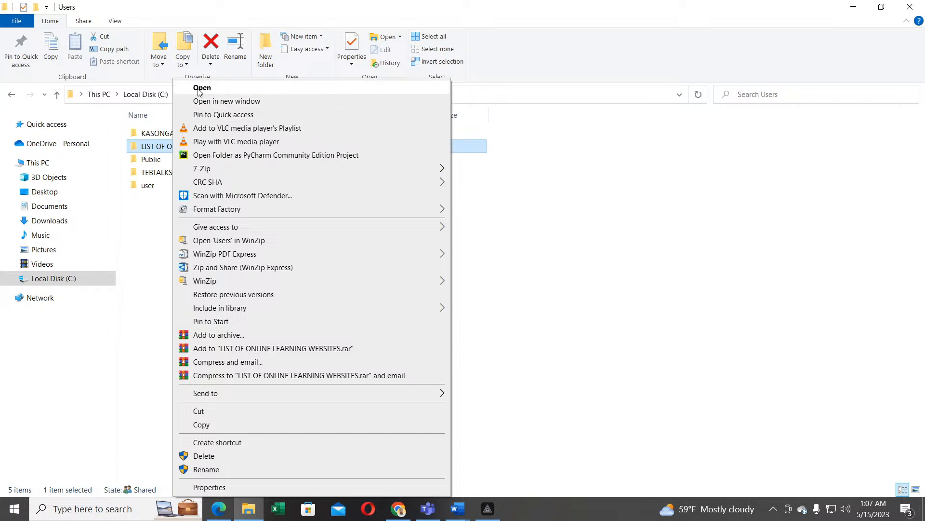
click(203, 102)
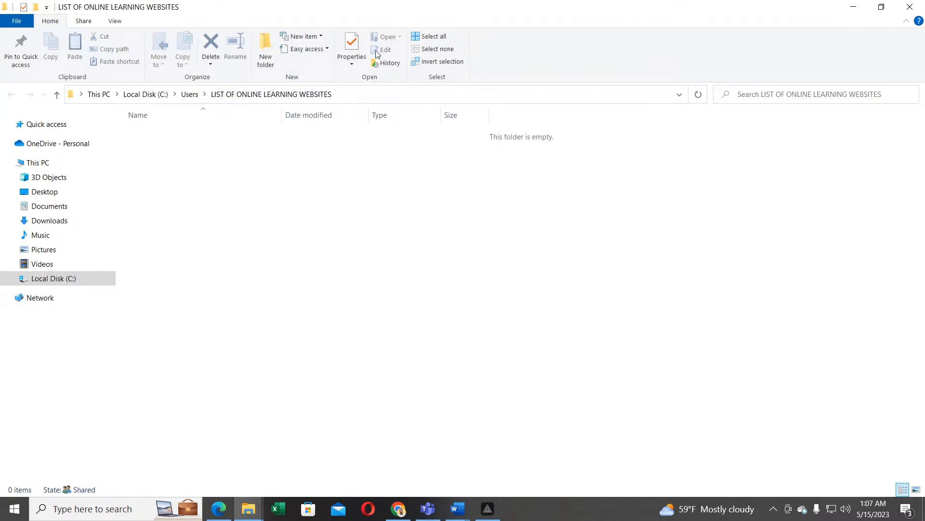
drag(362, 8, 618, 67)
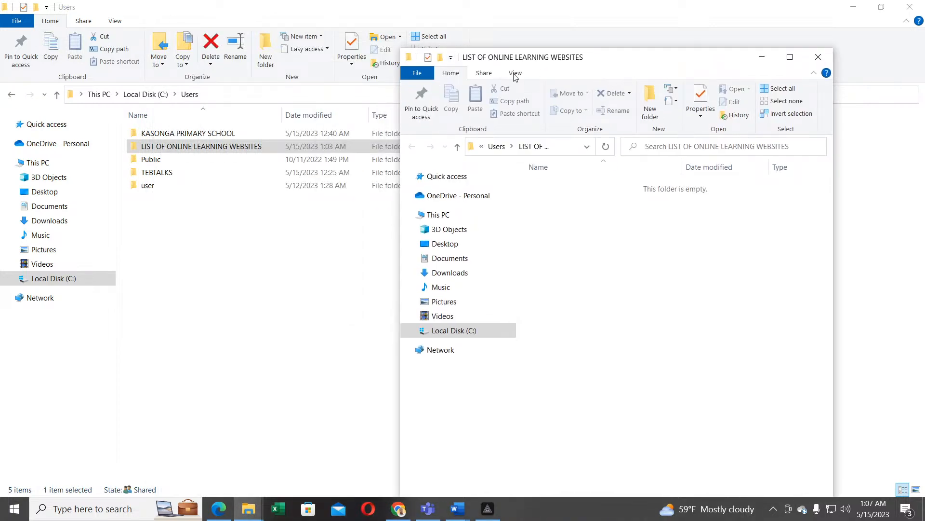
- Return to the Users window and pin the LIST OF ONLINE LEARNING WEBSITES folder to Quick access
click(174, 149)
drag(186, 150, 194, 149)
right_click(194, 148)
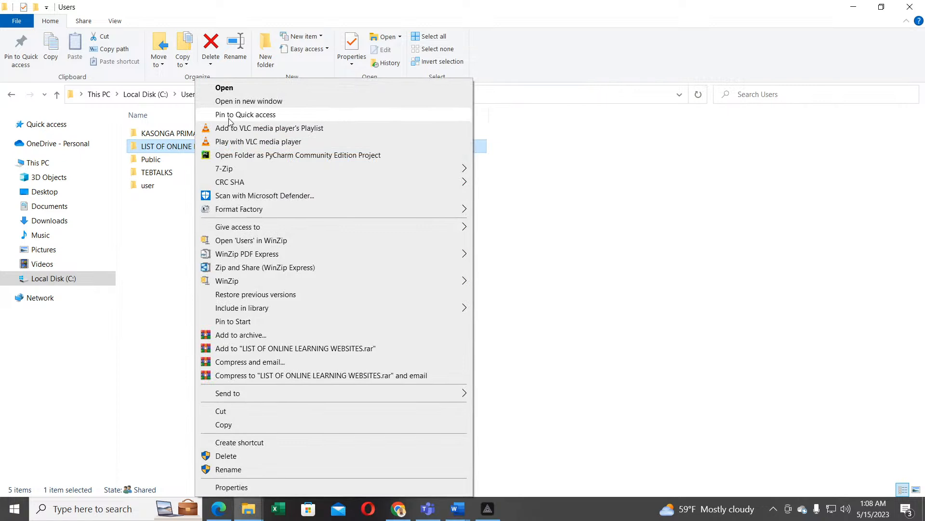
click(247, 116)
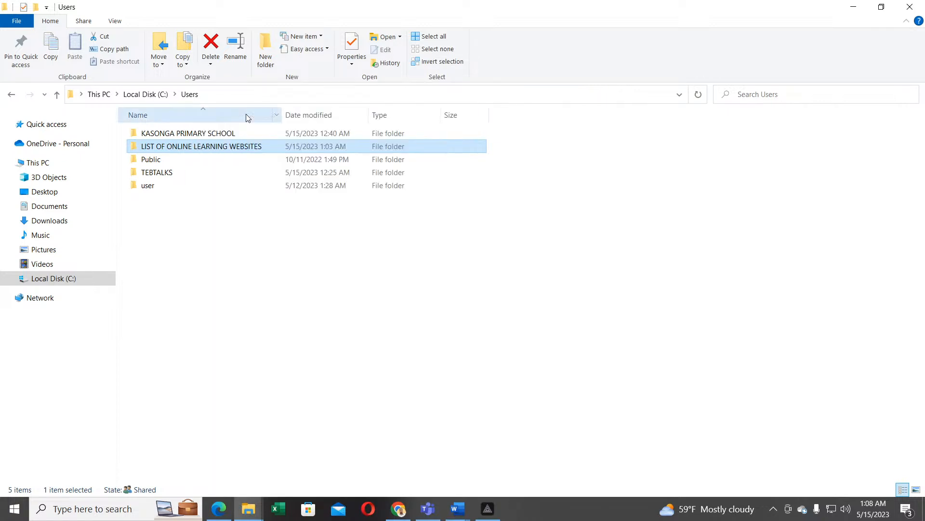
click(47, 7)
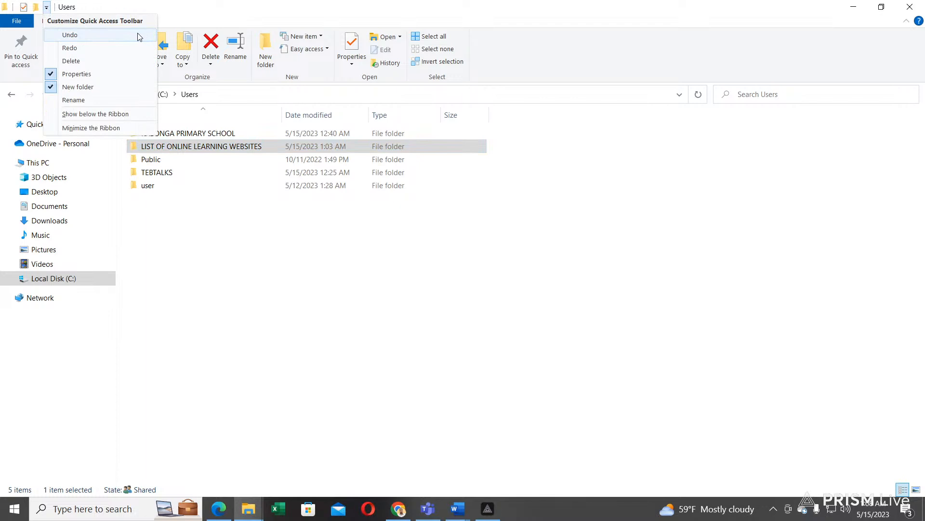
- Review the archive name and parameters for the LIST OF ONLINE LEARNING WEBSITES folder, and close them without archiving
right_click(171, 147)
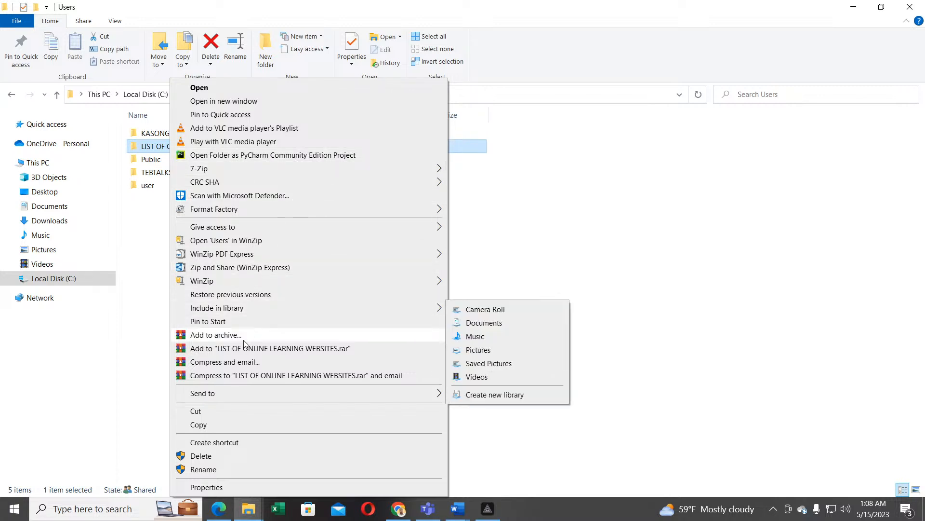
click(206, 339)
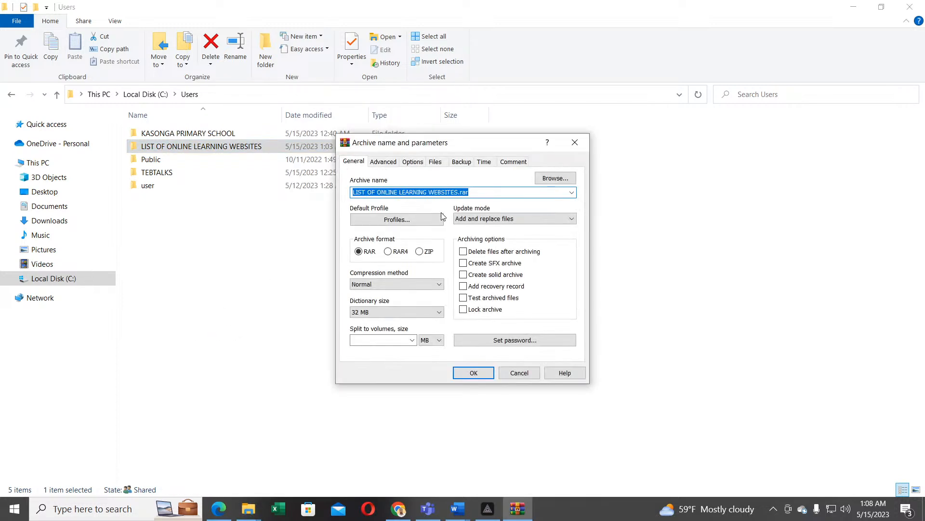
drag(460, 144, 384, 126)
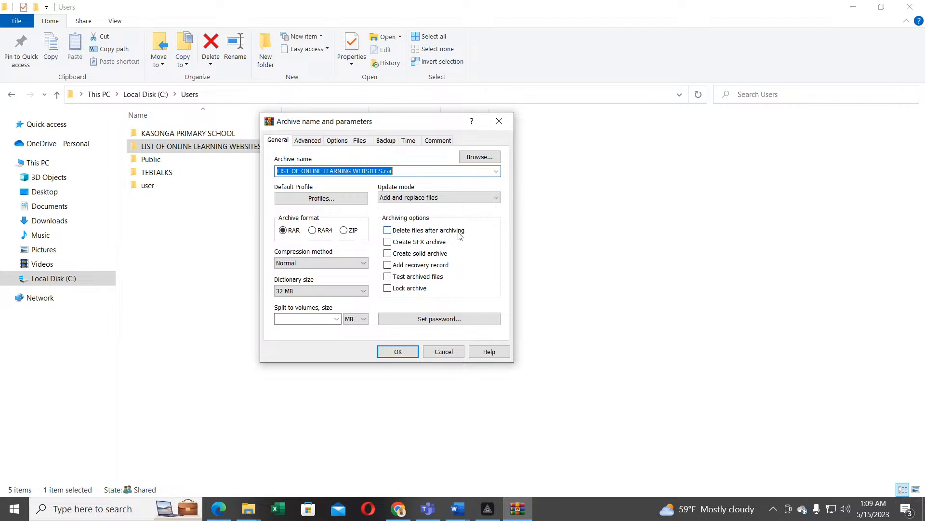
click(500, 121)
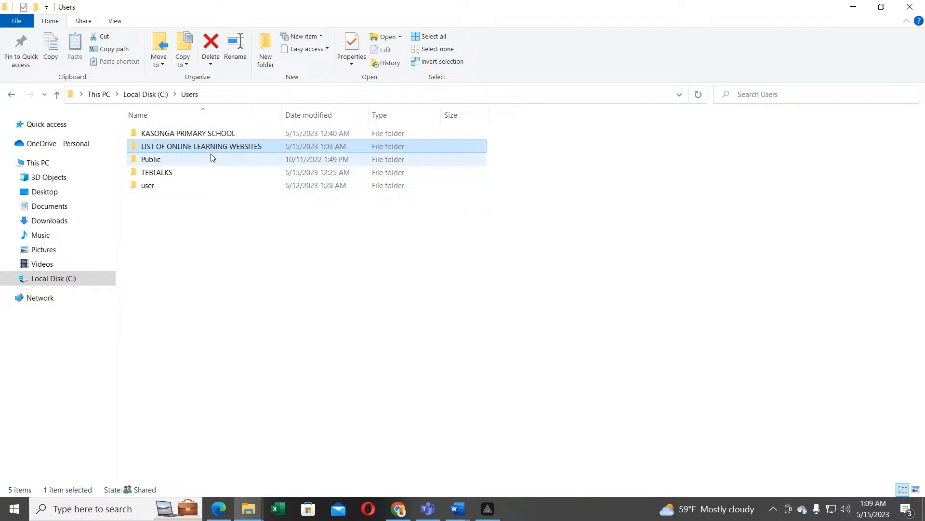
- Rename the LIST OF ONLINE LEARNING WEBSITES folder as LIST OF ANT VIRUS TODAY
right_click(206, 146)
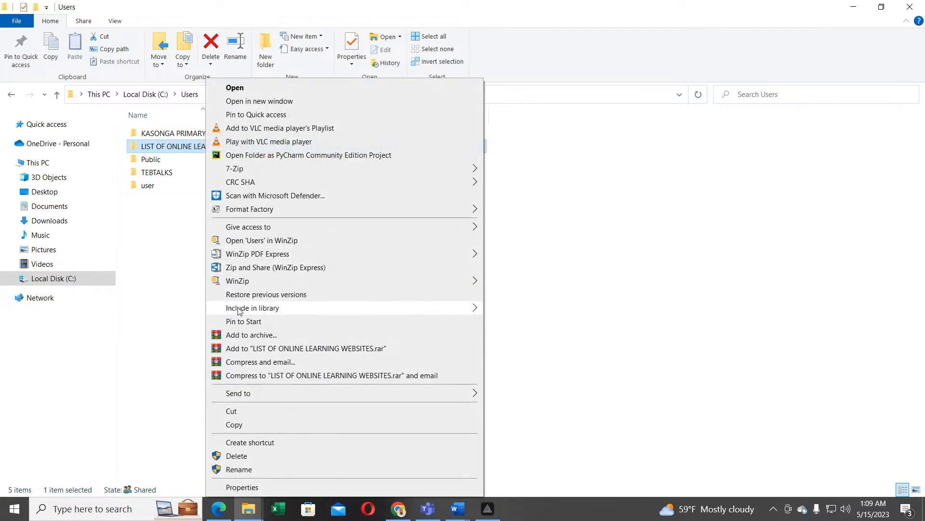
mouse_move(257, 313)
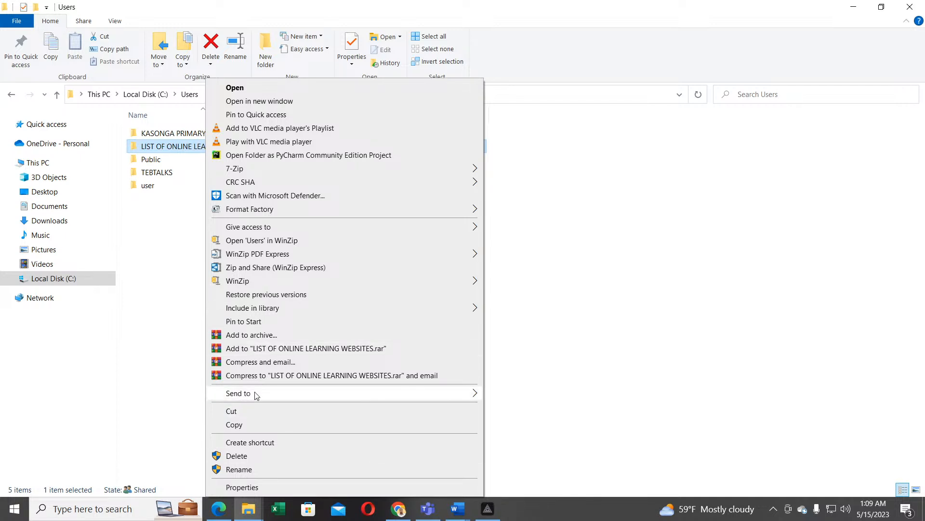
mouse_move(263, 395)
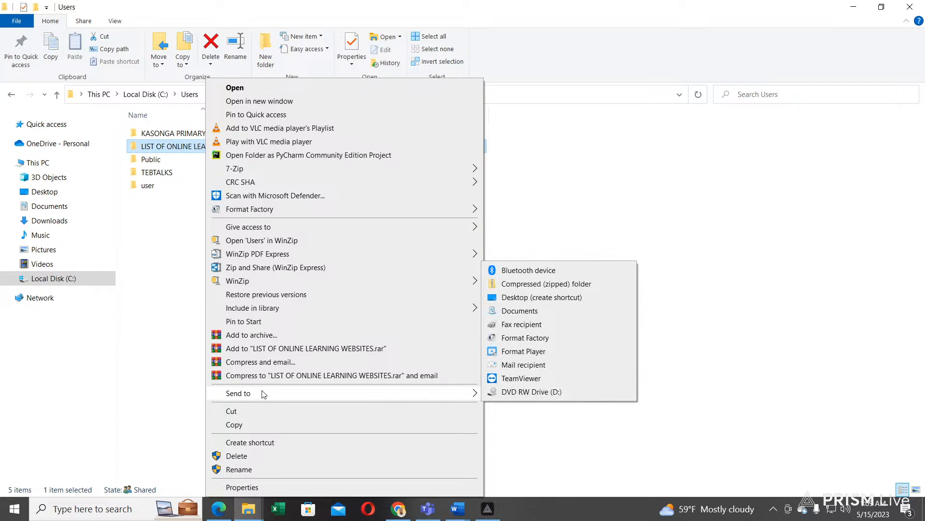
click(238, 469)
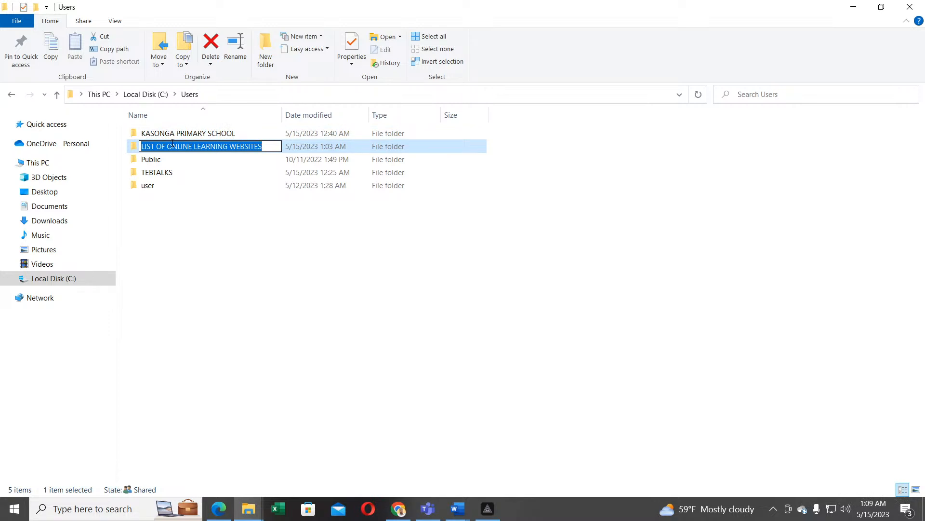
text(LIST )
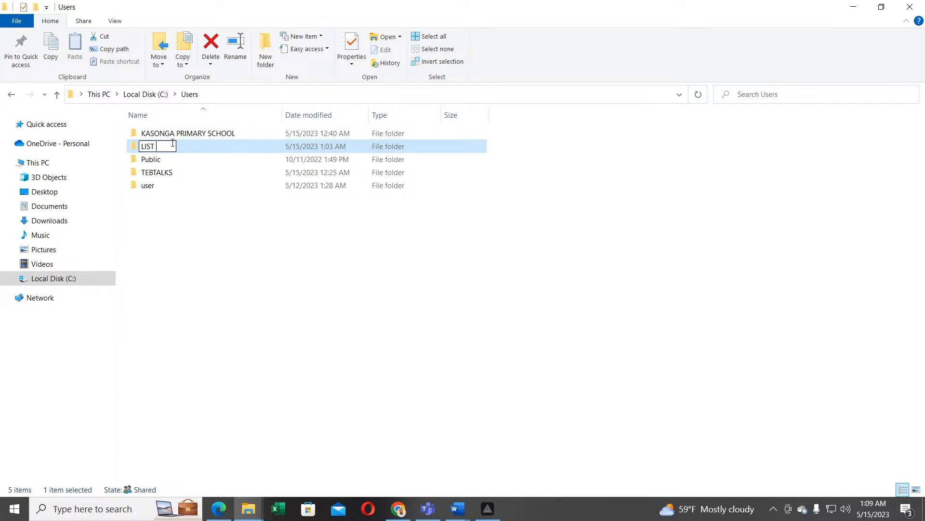
text(OF ANT VIRUS )
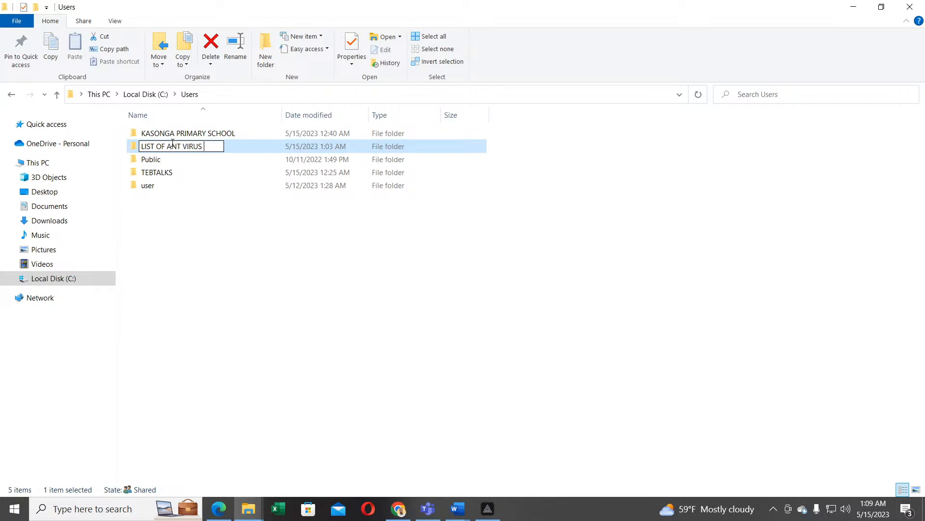
text(TODAY)
key(Return)
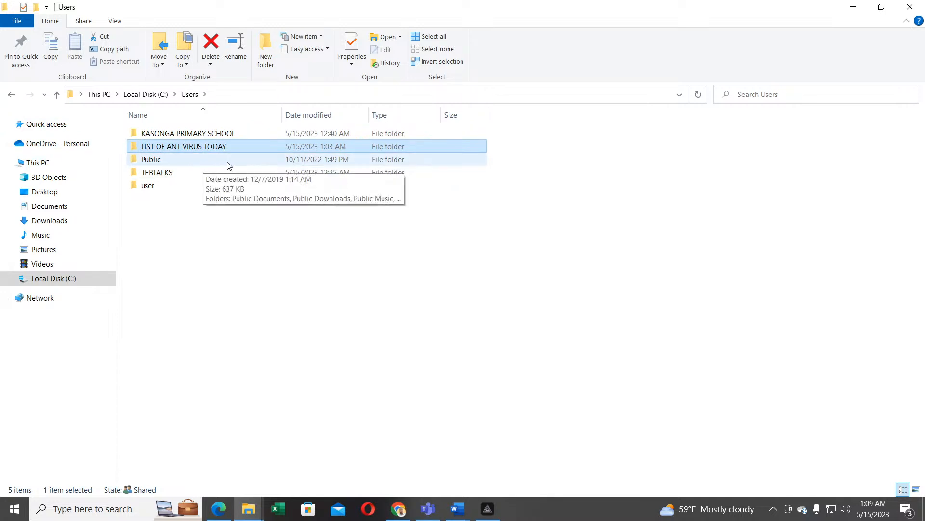
- Review the general, sharing, security, previous versions and customization properties of the LIST OF ANT VIRUS TODAY folder, including its optimization options, and cancel
right_click(168, 147)
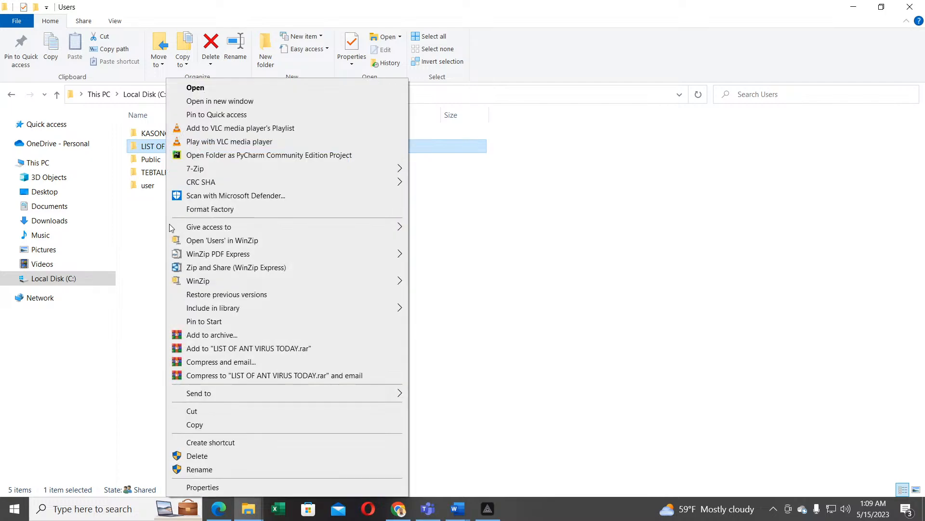
click(216, 488)
drag(306, 155, 332, 125)
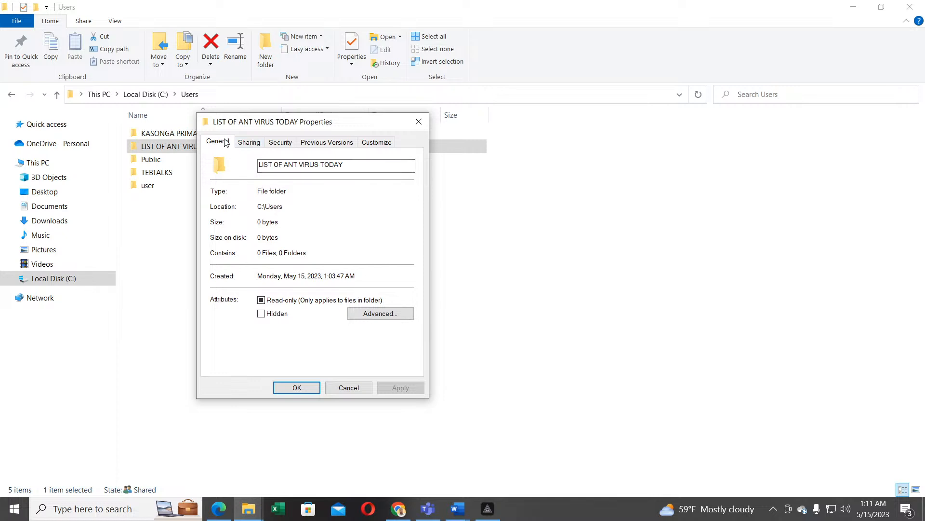
click(249, 142)
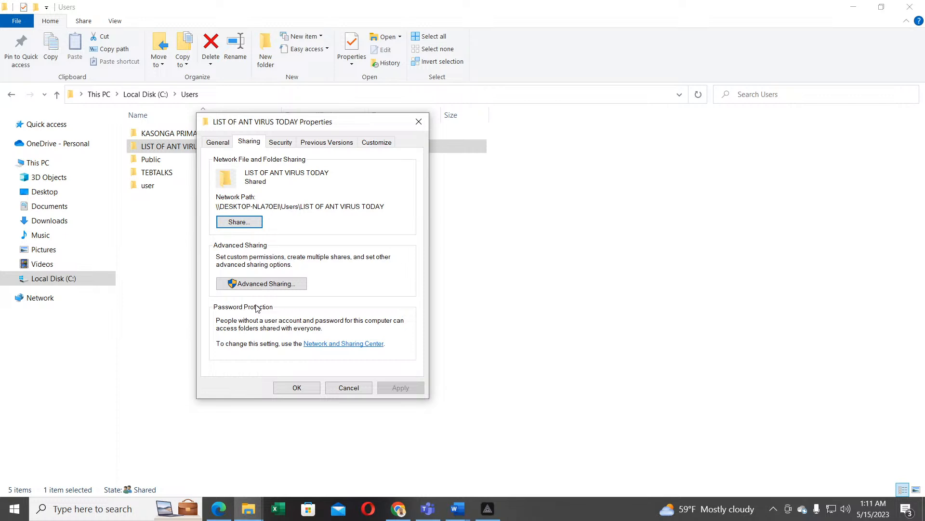
click(281, 143)
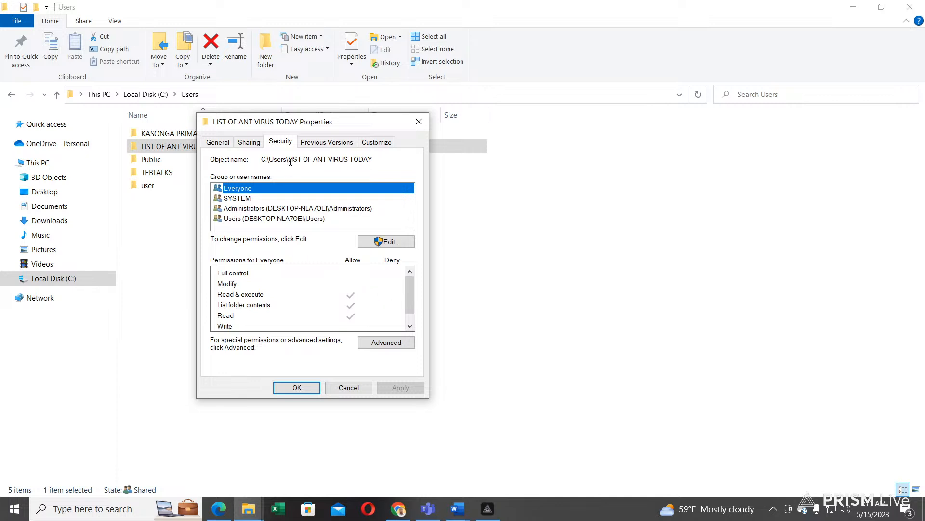
click(322, 146)
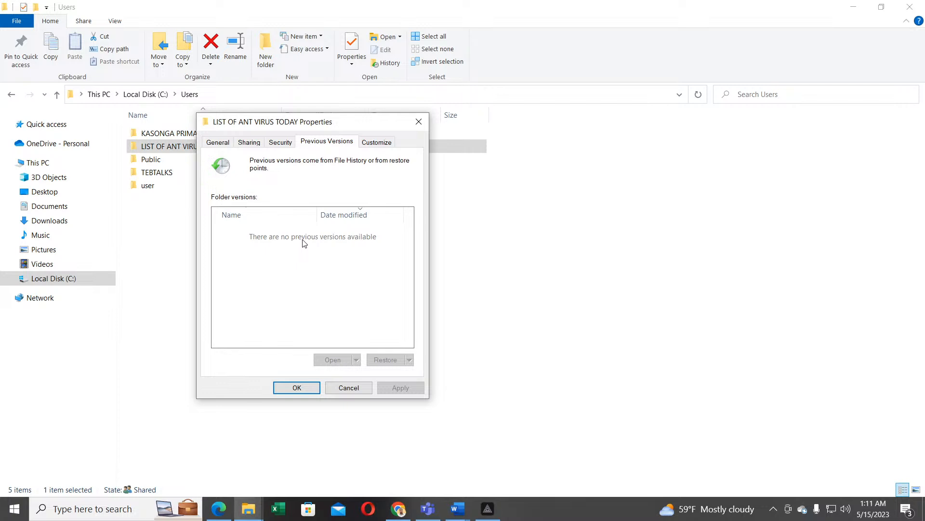
click(374, 144)
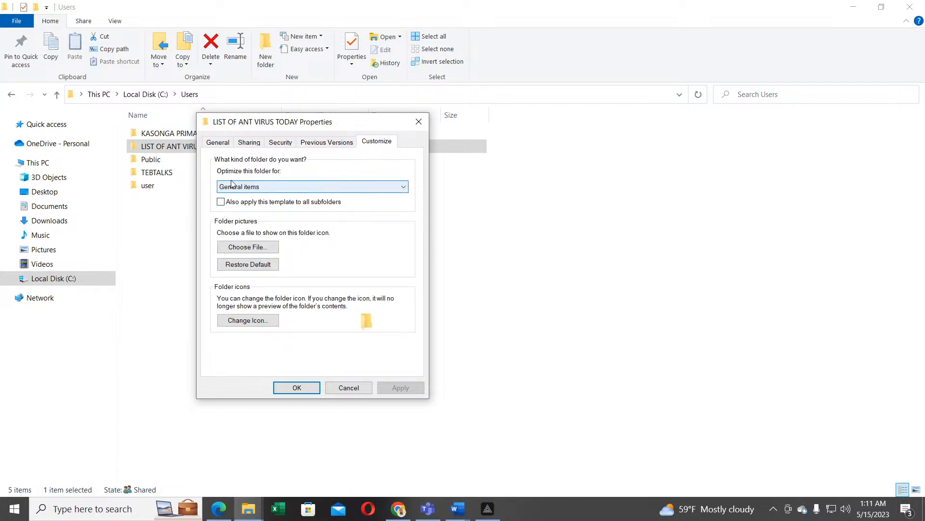
click(251, 188)
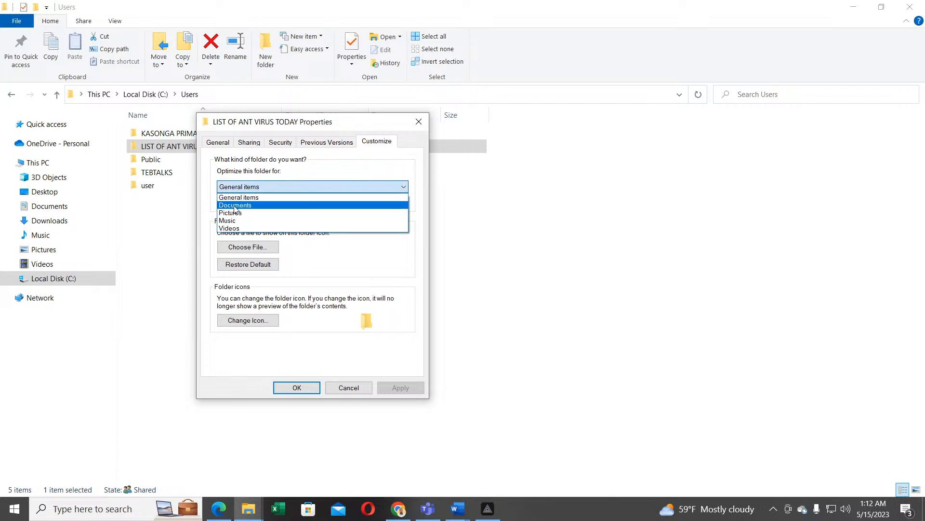
click(206, 181)
click(349, 388)
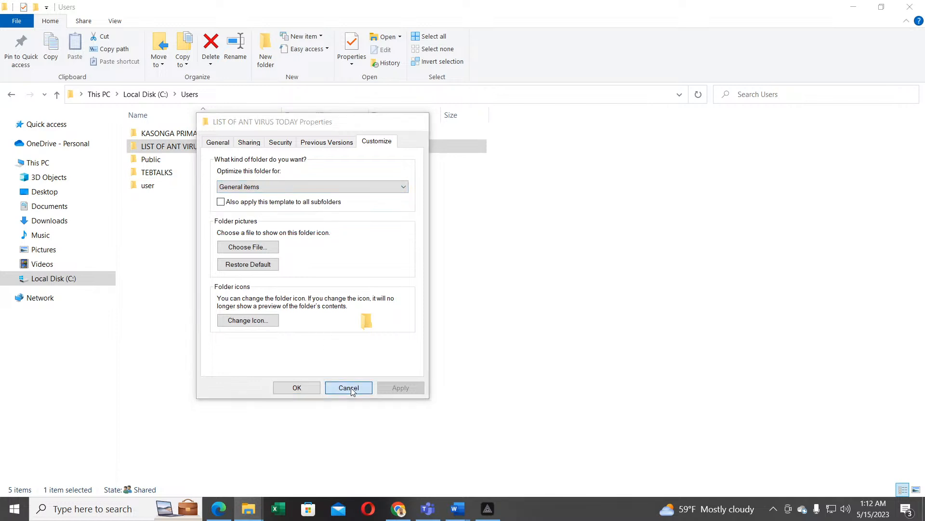
- Open the LIST OF ANT VIRUS TODAY folder and create a subfolder named AVAST inside it
right_click(174, 147)
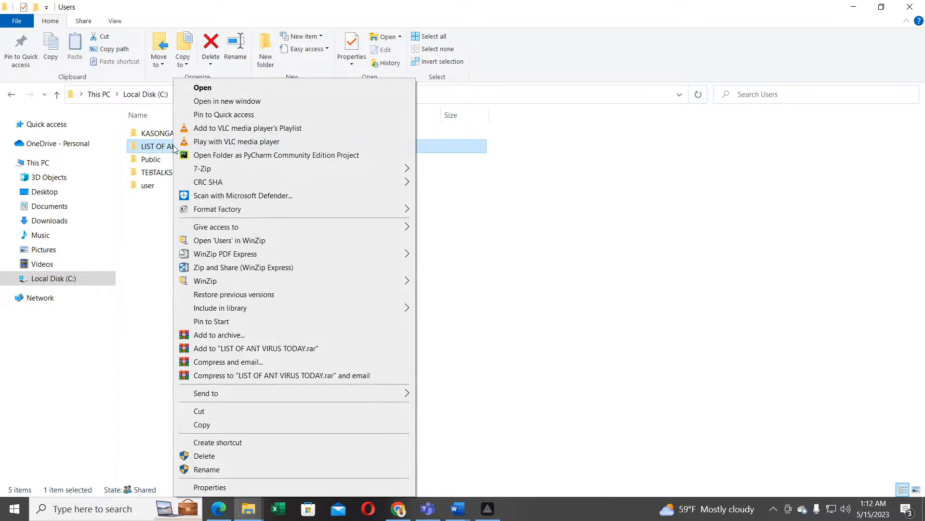
click(204, 88)
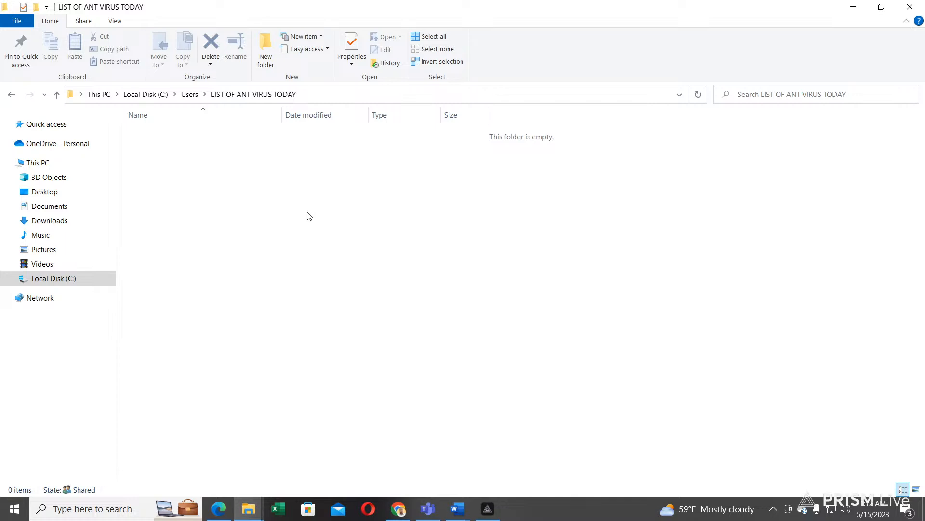
right_click(275, 158)
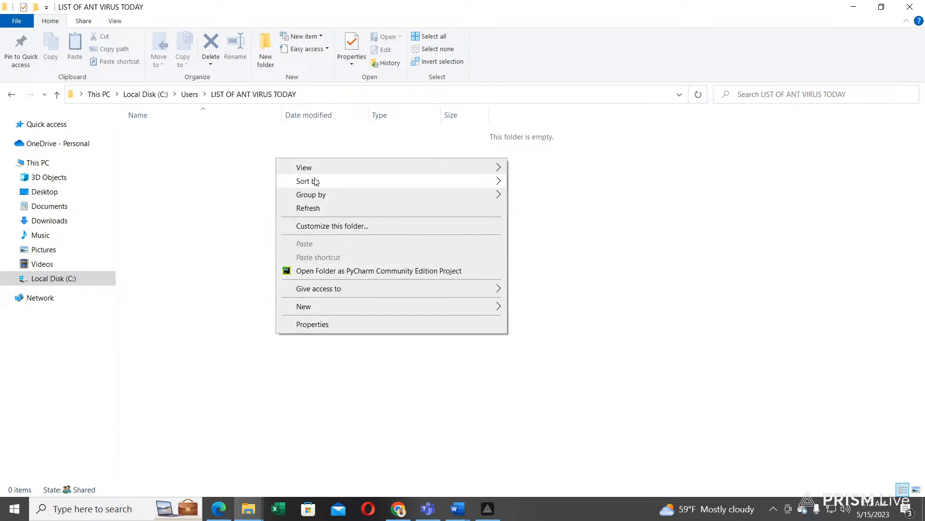
mouse_move(299, 305)
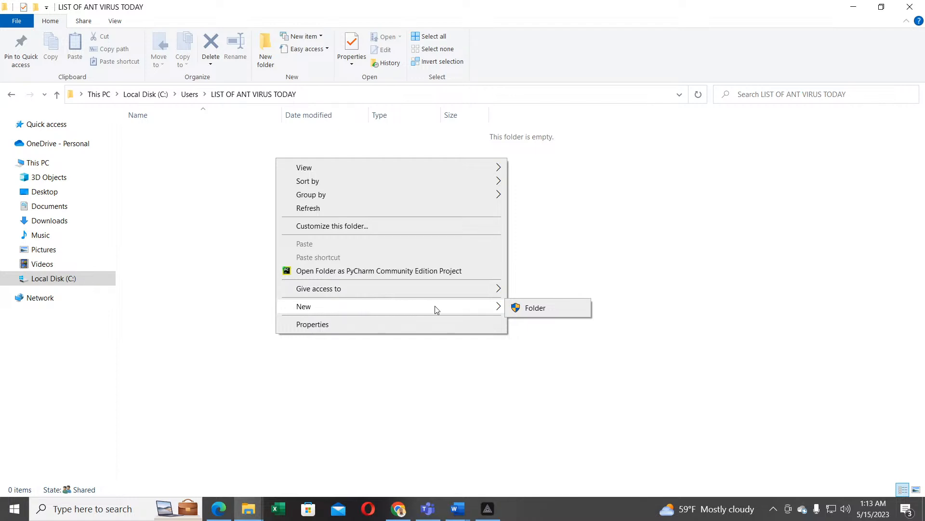
click(535, 308)
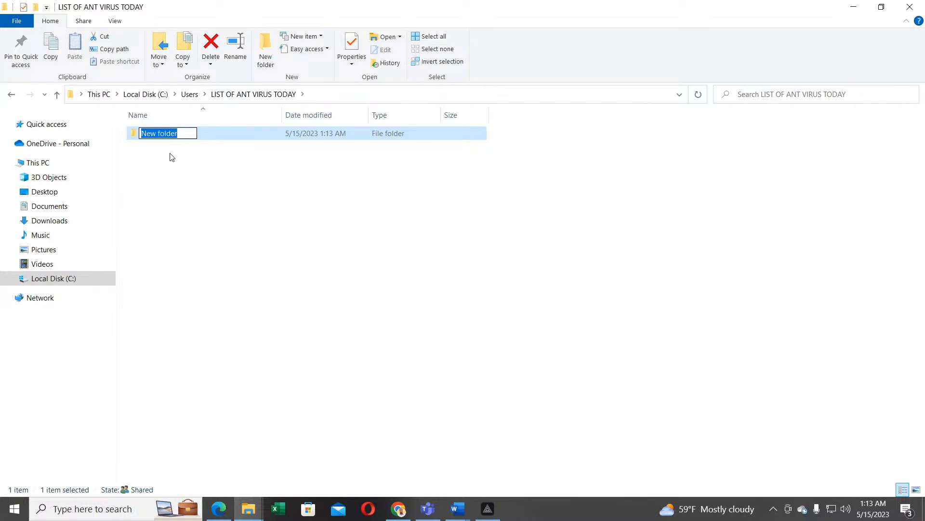
text(AVS)
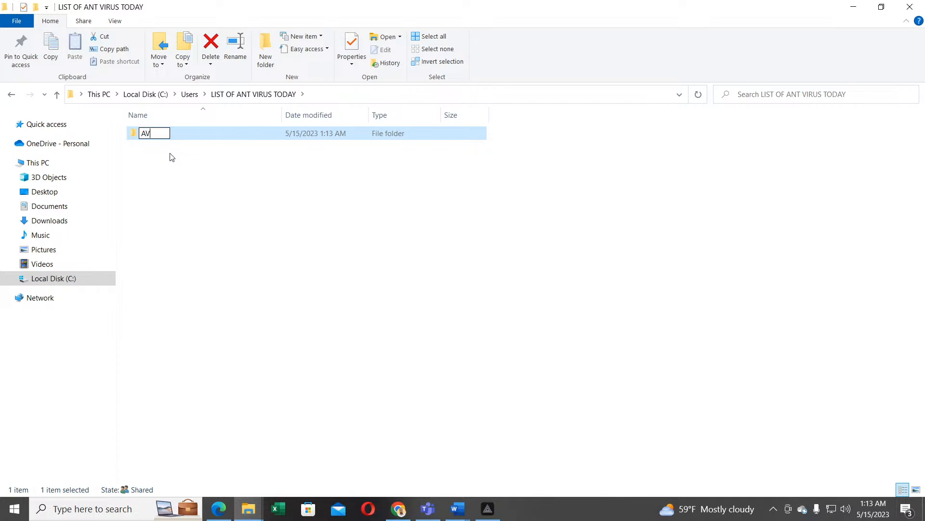
key(BackSpace)
text(AST)
key(Return)
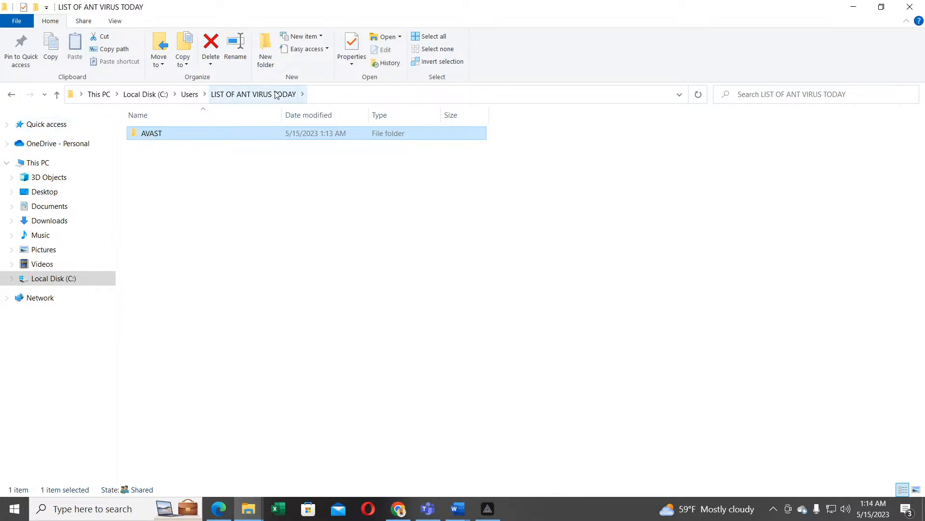
- Create a second subfolder named AVIRA in the LIST OF ANT VIRUS TODAY folder
right_click(150, 162)
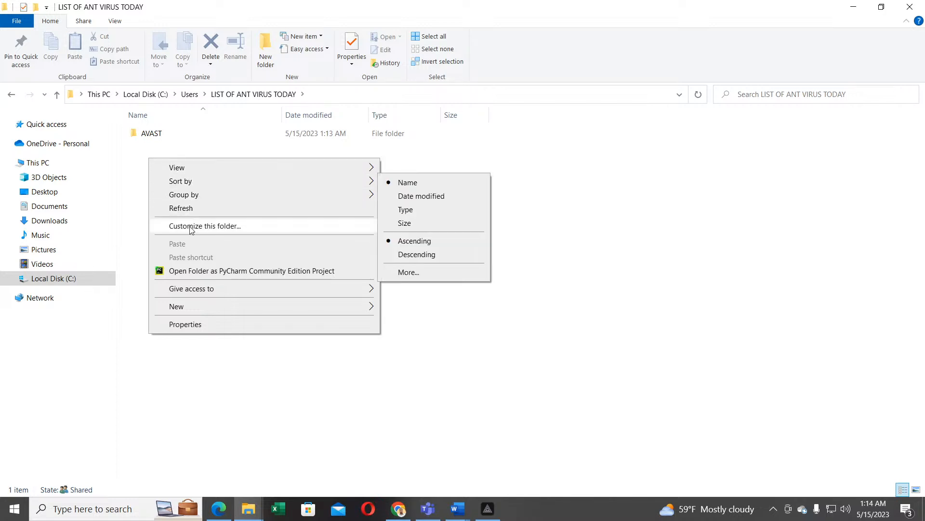
mouse_move(174, 310)
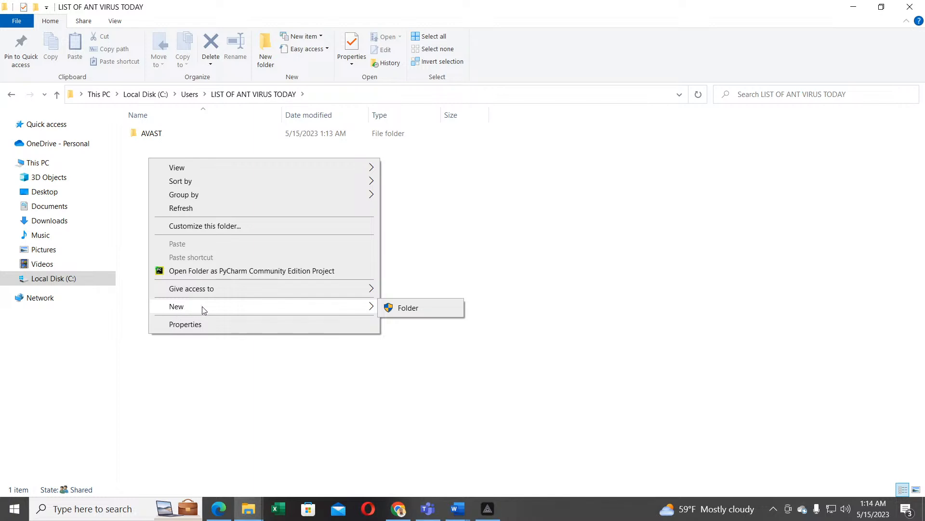
click(410, 309)
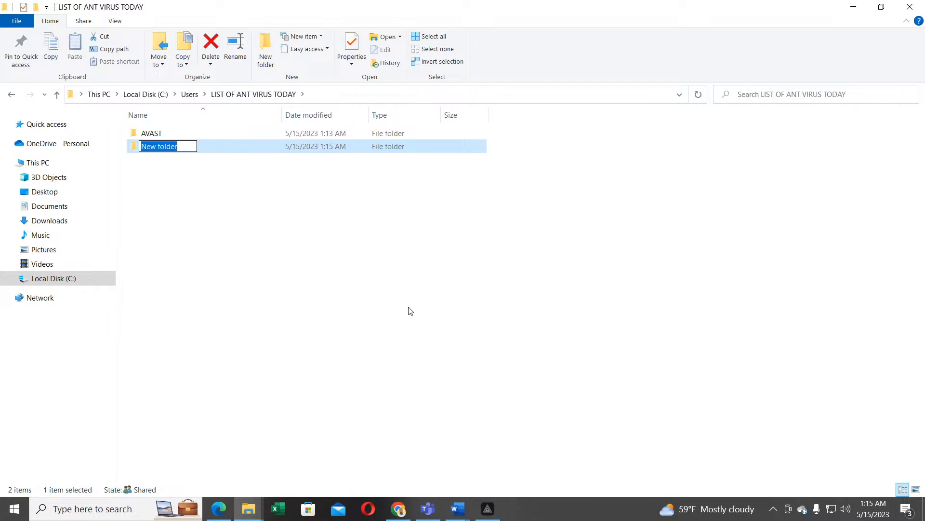
text(AVIRA)
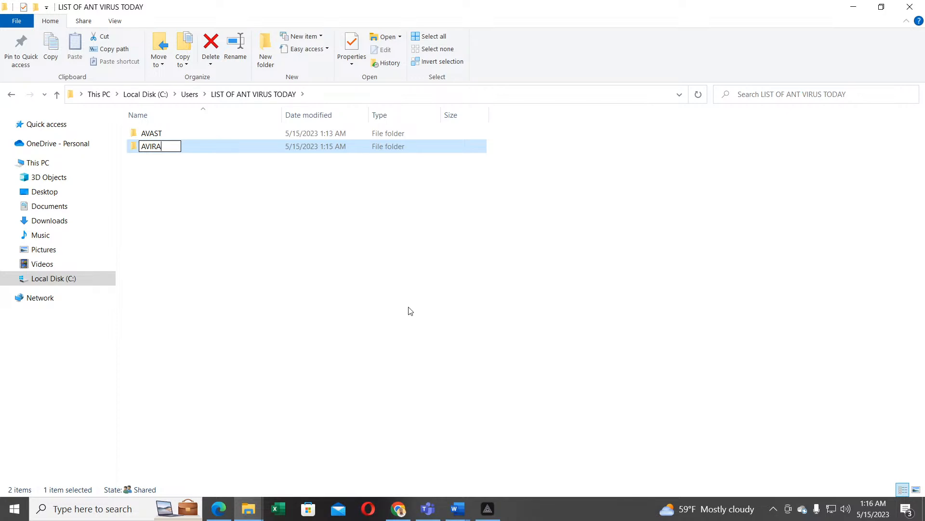
key(Return)
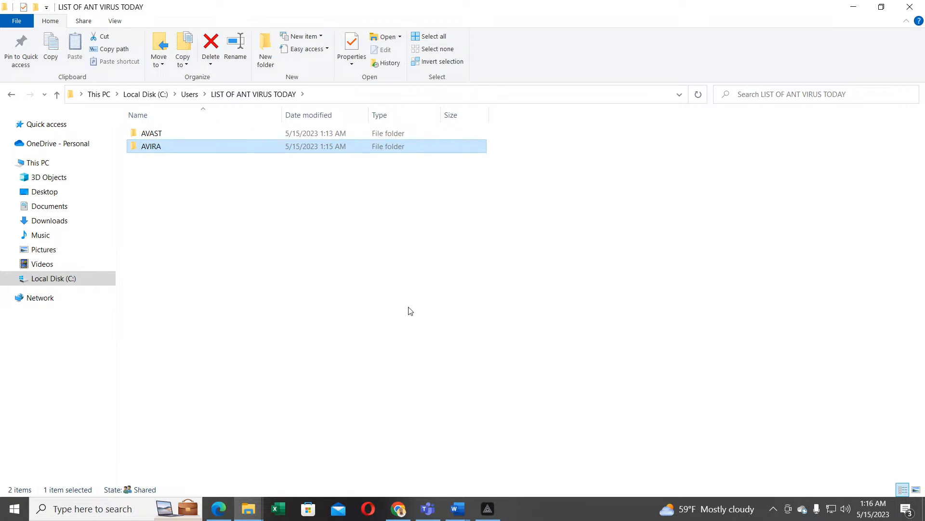
- Create a third subfolder named MCAFEE in the LIST OF ANT VIRUS TODAY folder
right_click(156, 174)
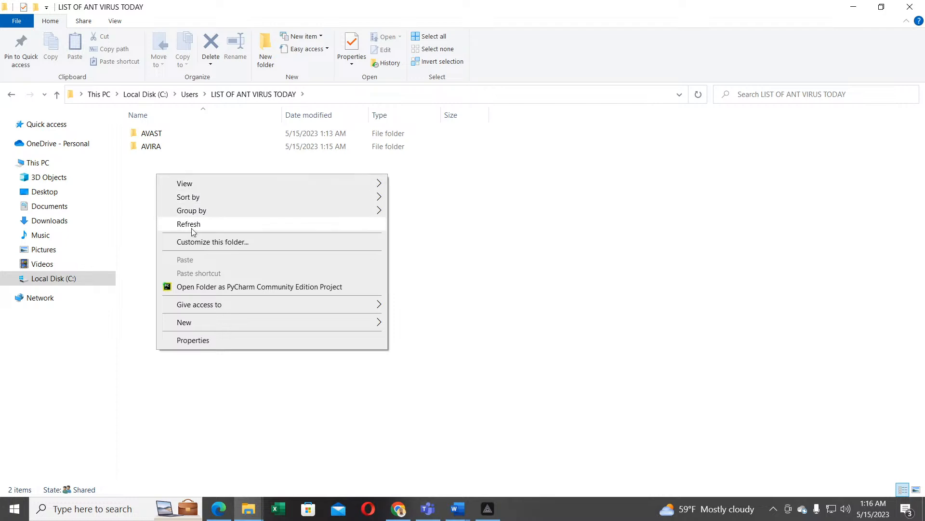
mouse_move(201, 328)
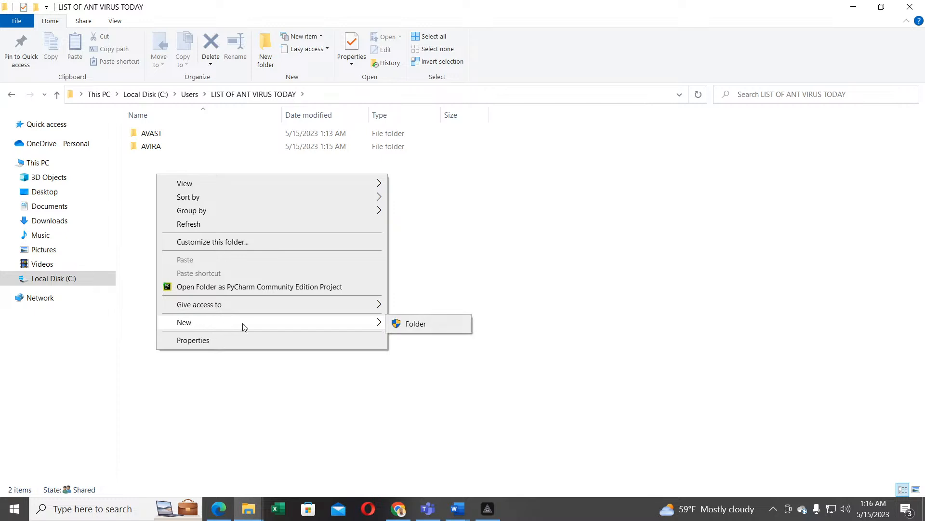
click(417, 327)
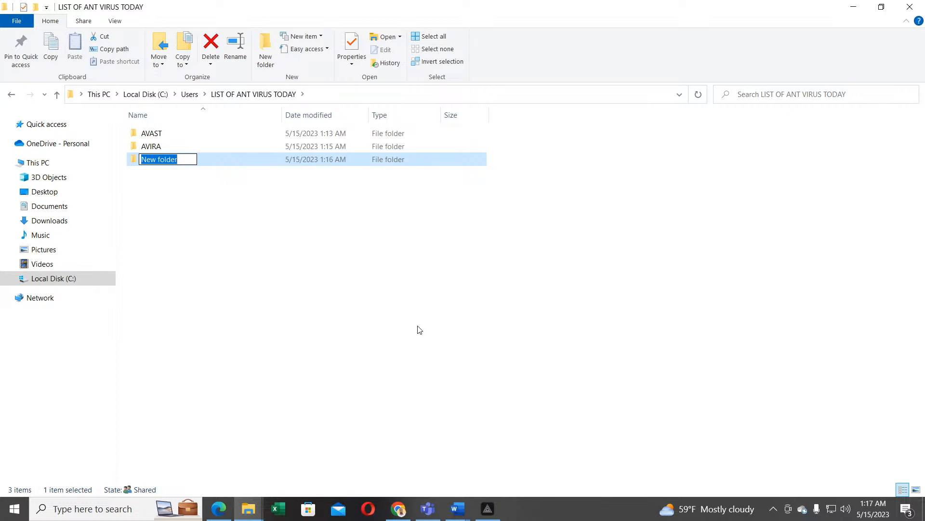
text(MC)
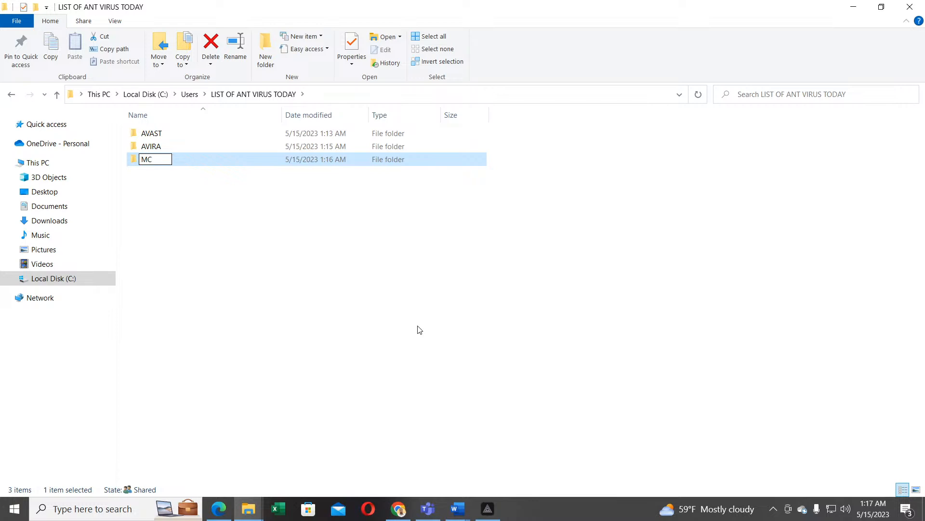
text(AFEE)
key(Return)
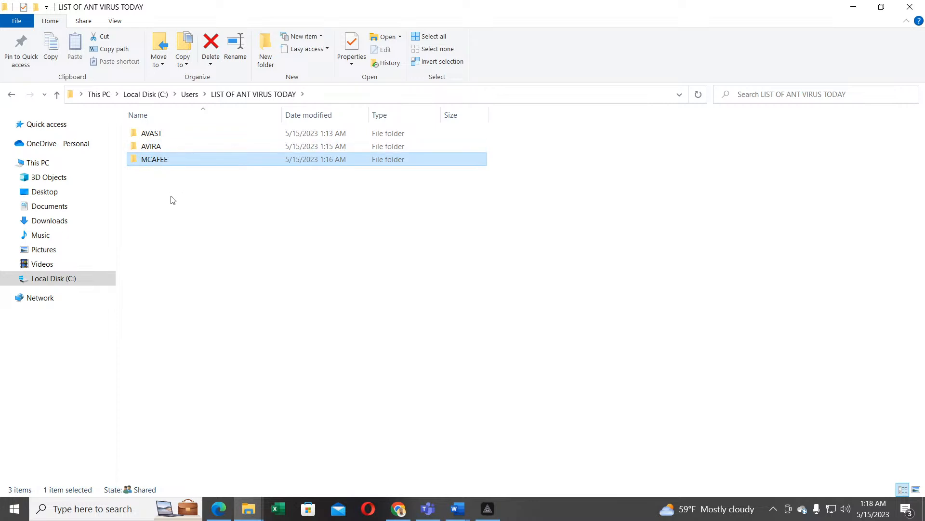
- Create a fourth subfolder named AVG in the LIST OF ANT VIRUS TODAY folder
click(153, 198)
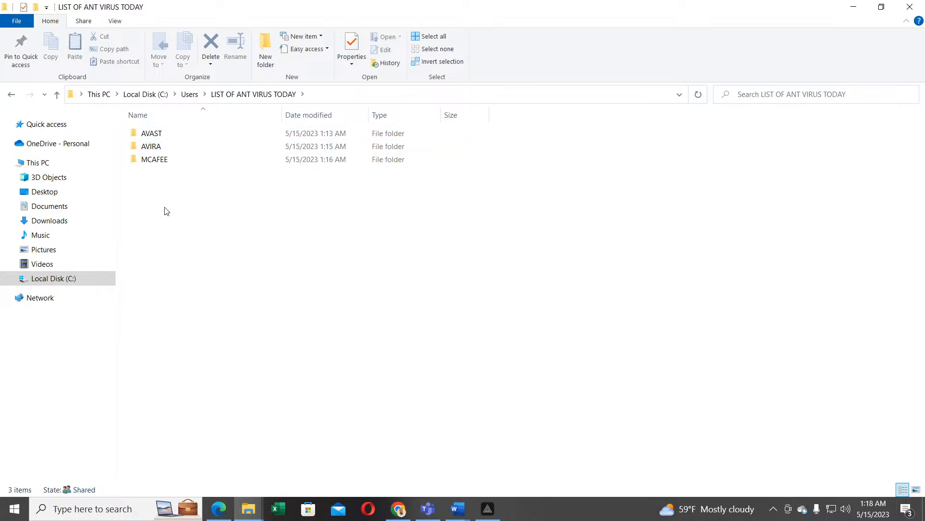
right_click(149, 179)
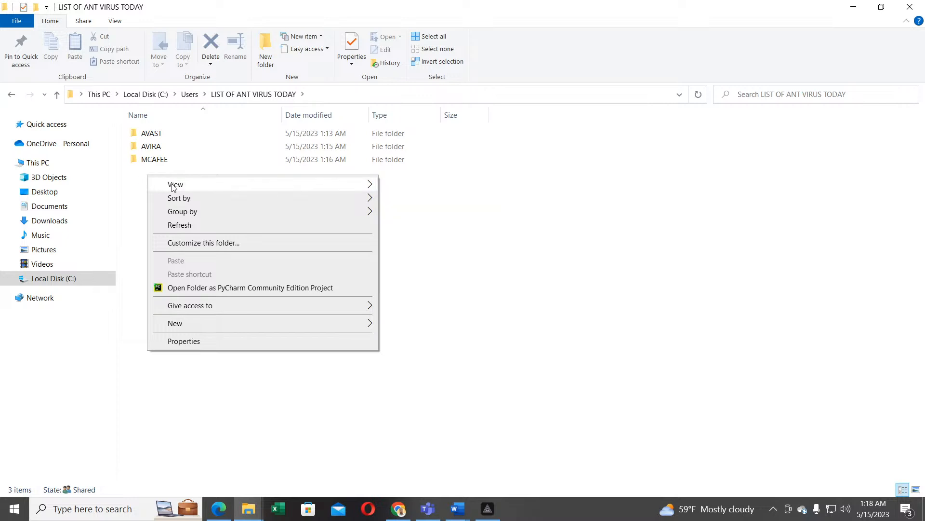
mouse_move(176, 326)
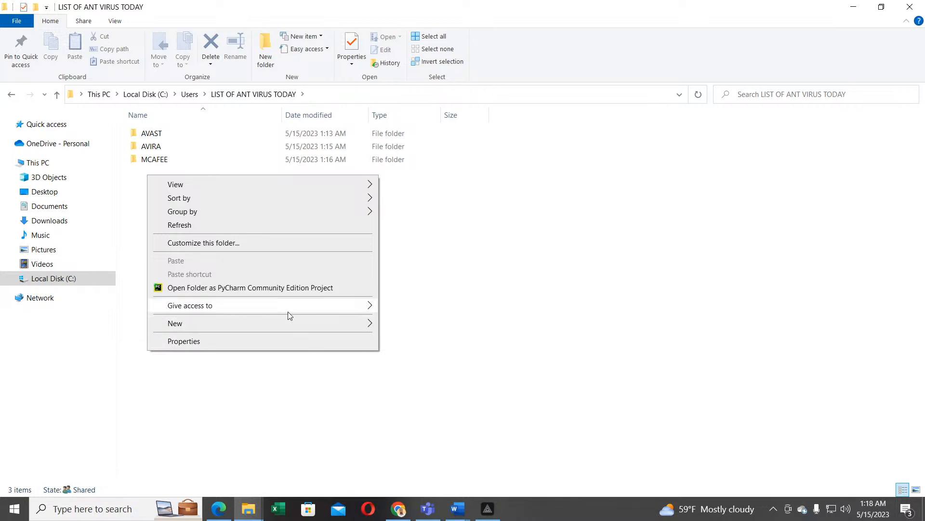
mouse_move(359, 327)
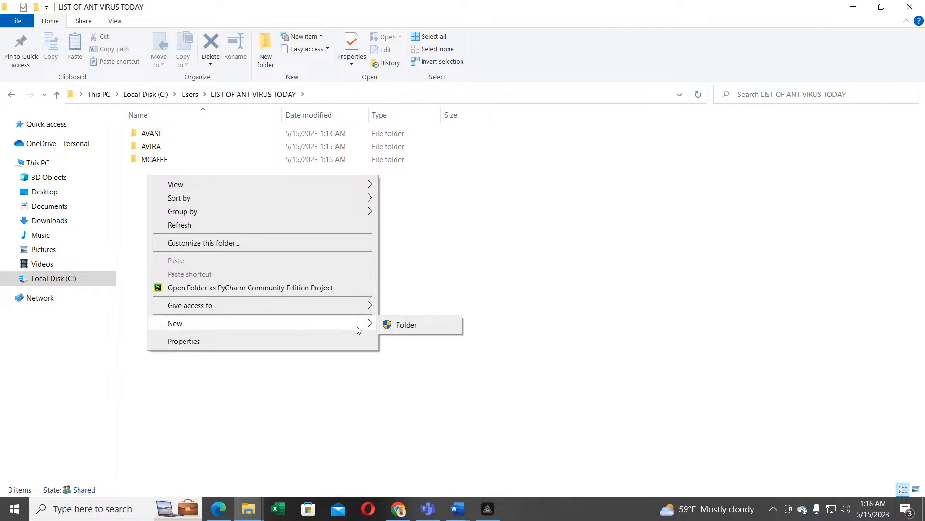
click(403, 325)
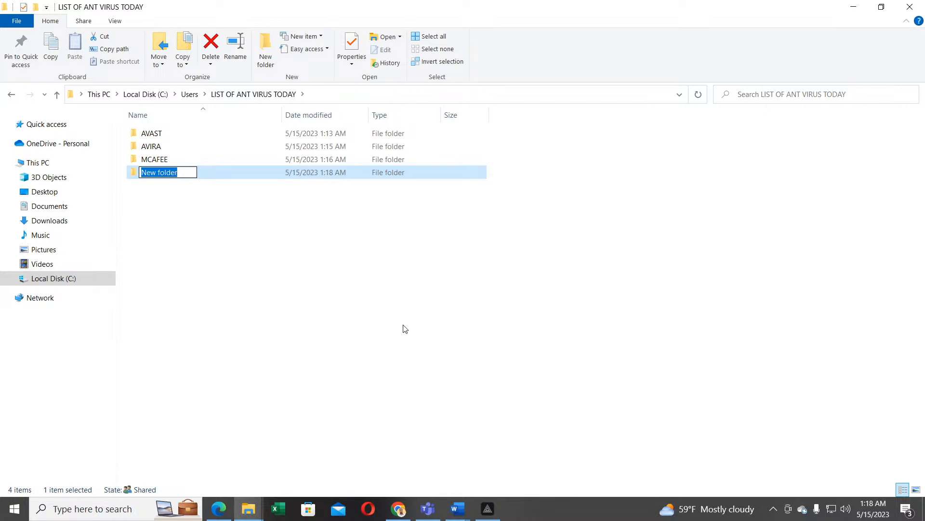
text(AVG)
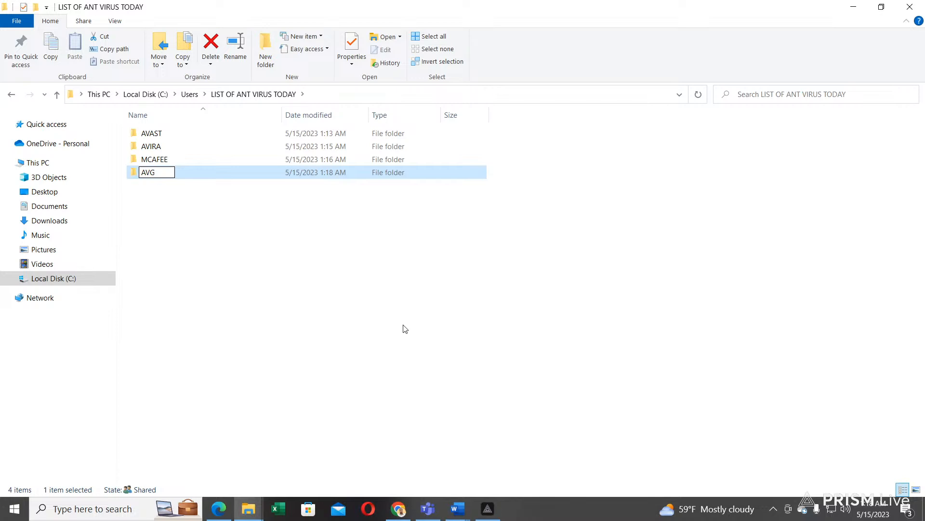
key(Return)
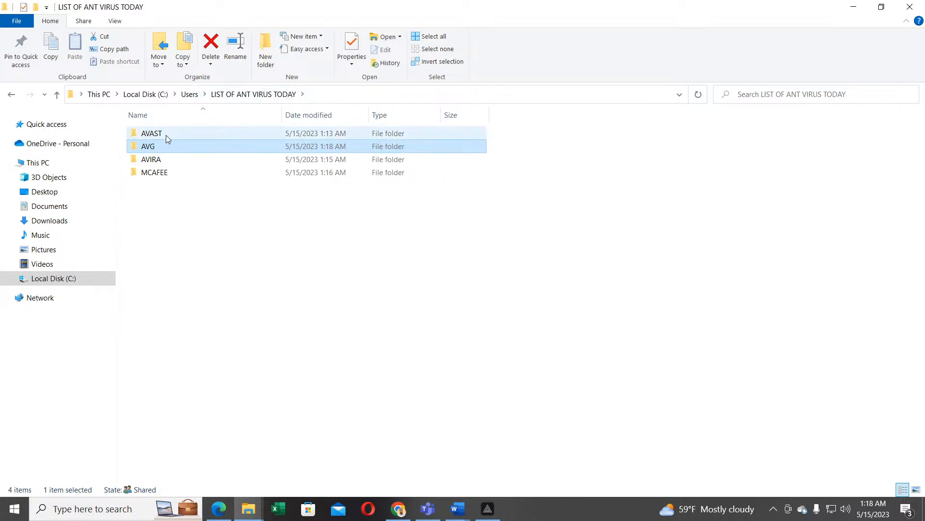
- Open the AVAST folder, check the actions available for it from its parent folder, and display its full path as text
double_click(152, 133)
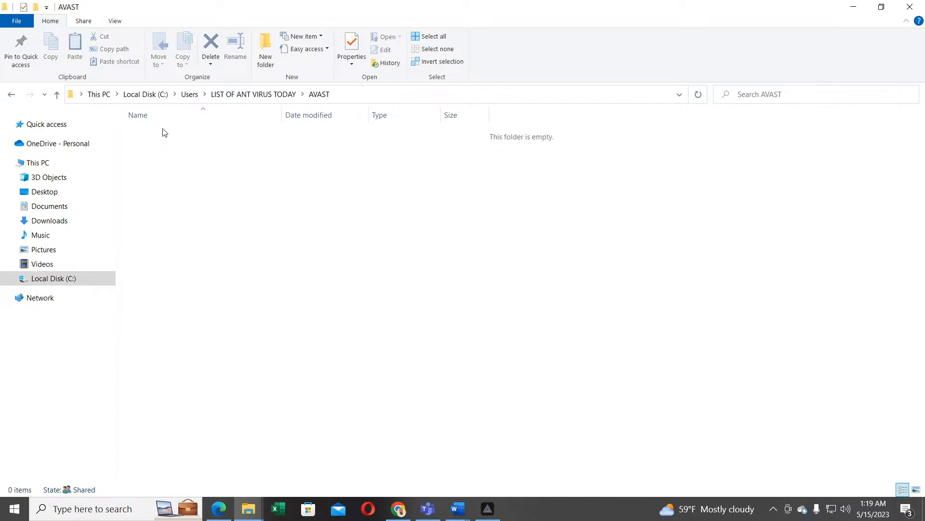
click(240, 96)
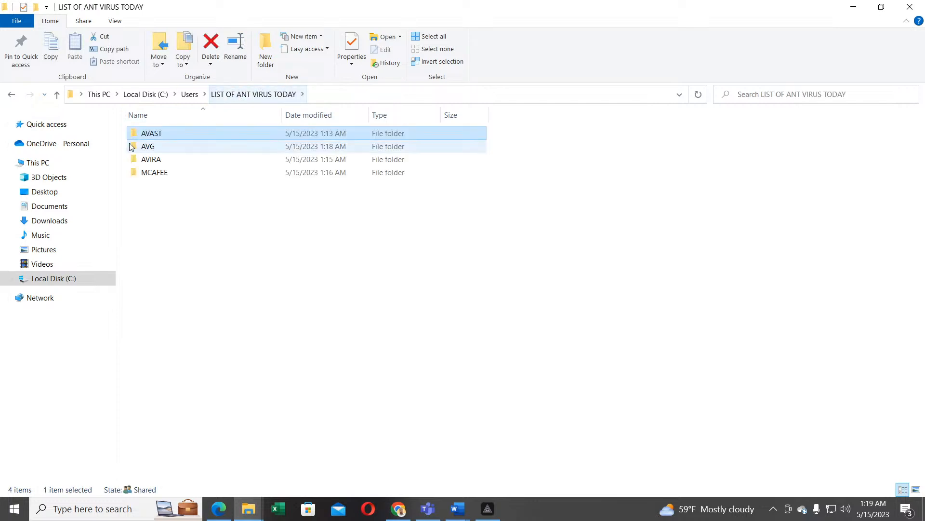
right_click(156, 135)
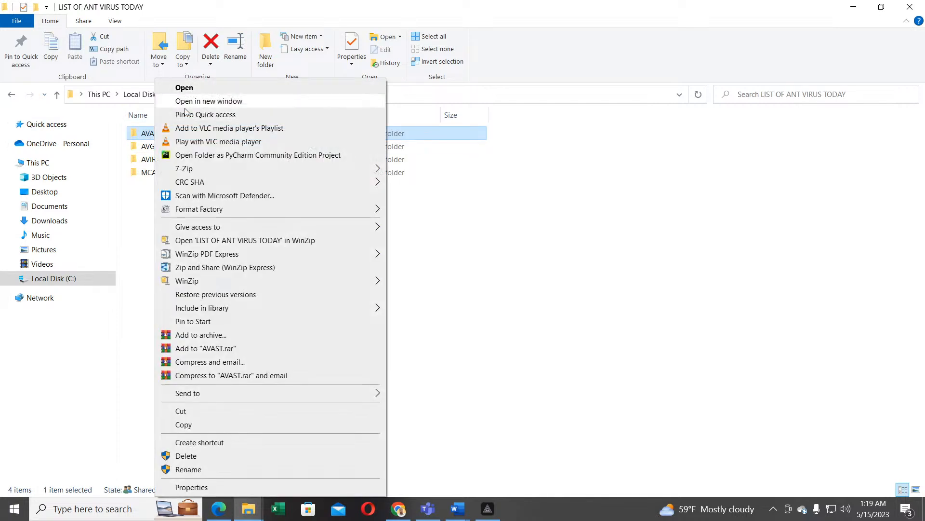
double_click(147, 134)
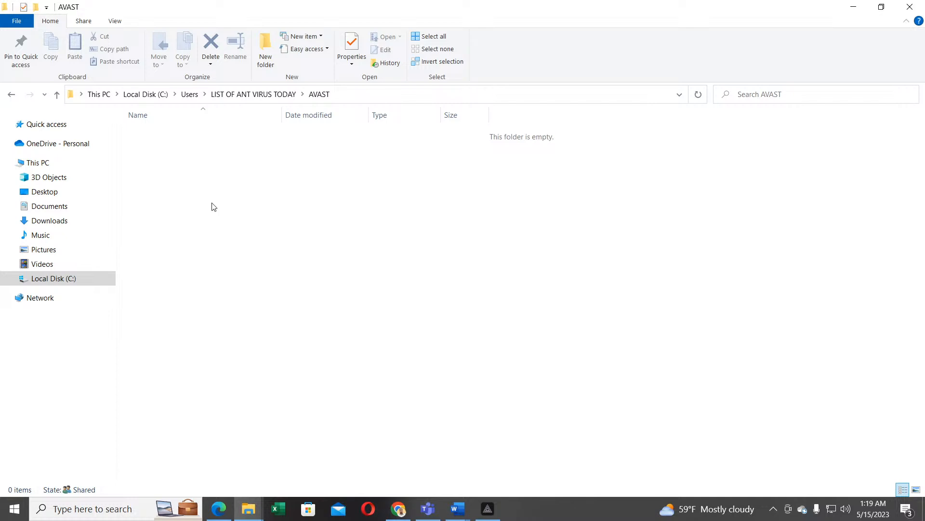
click(342, 97)
click(244, 91)
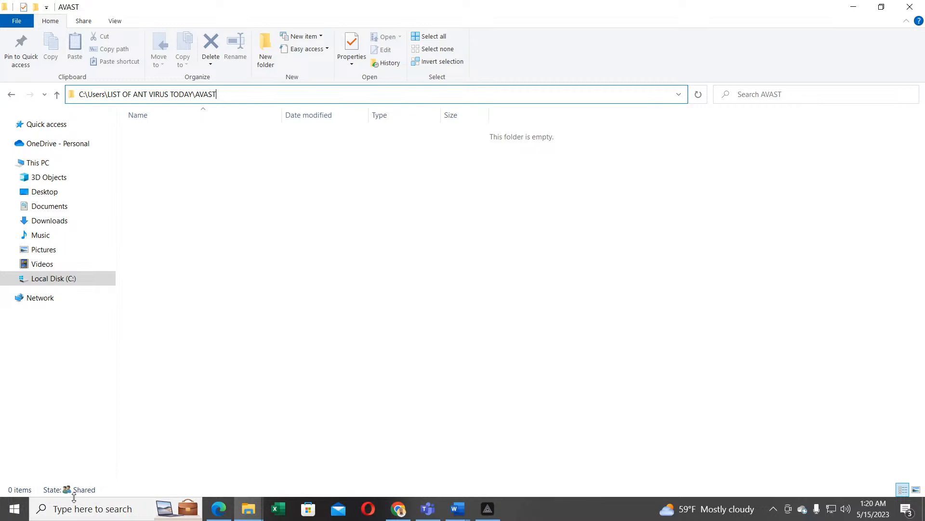
- Search Windows for CMD, open Command Prompt and move its window toward the middle of the screen
click(48, 511)
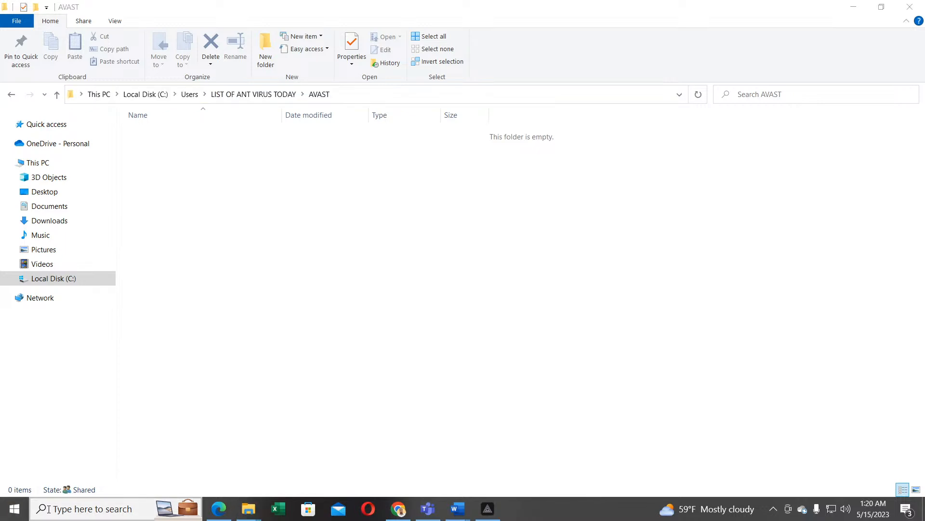
text(C)
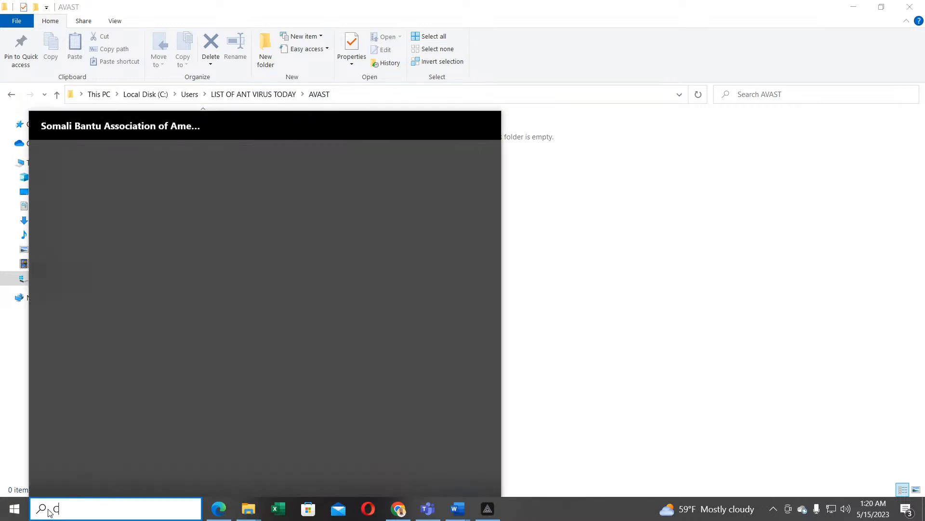
text(MD)
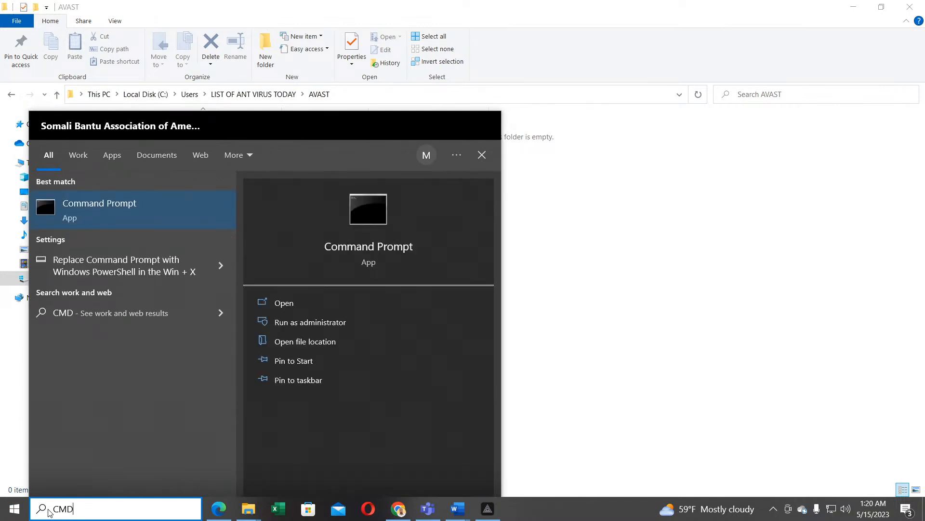
key(Return)
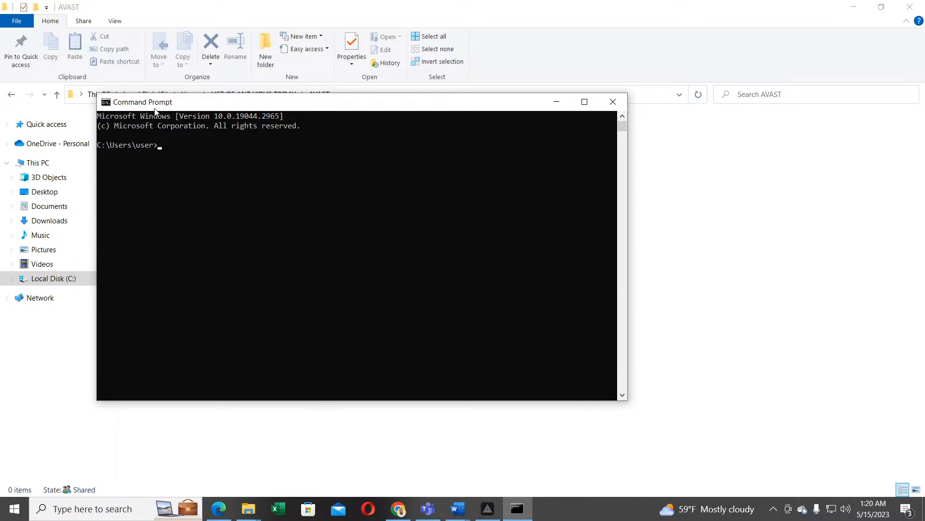
drag(202, 103, 295, 132)
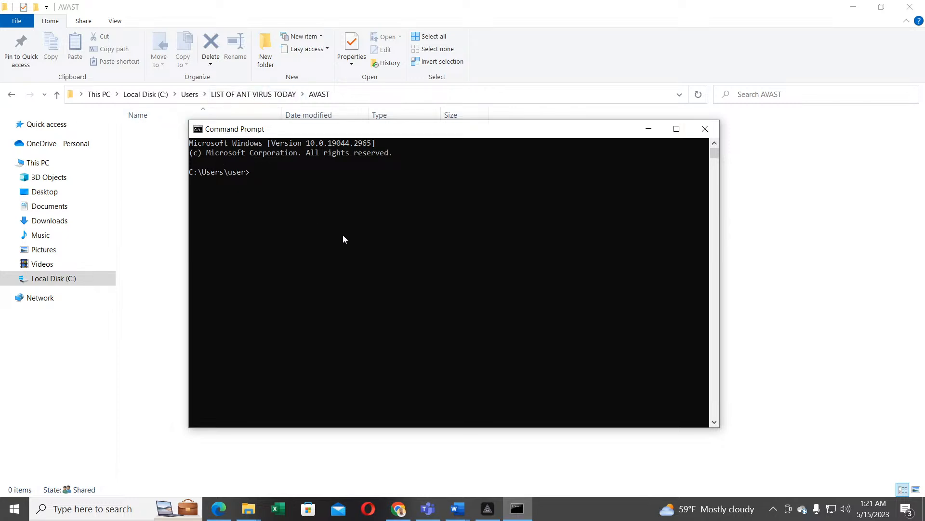
- Run the TREE command, examine the folder structure listing in the maximized Command Prompt window, and close it
text(TREE)
key(Return)
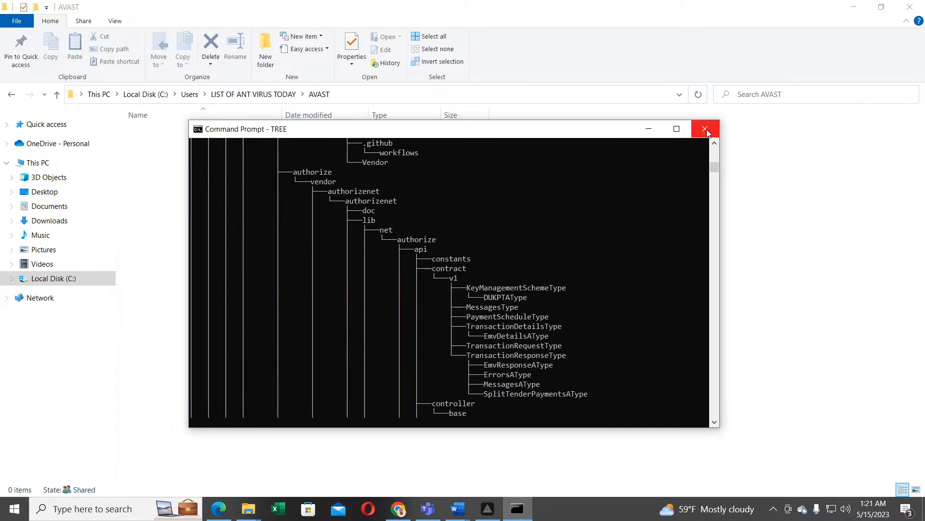
click(677, 129)
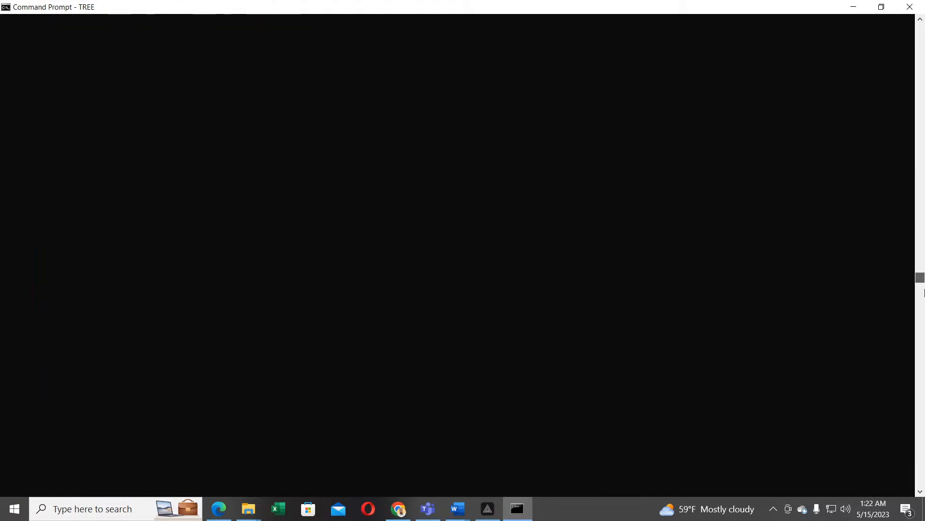
drag(920, 481, 912, 21)
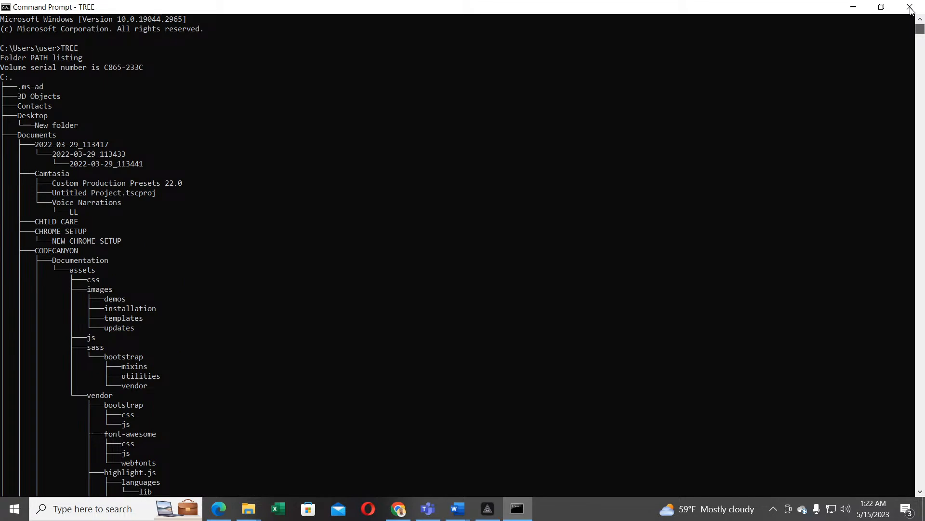
mouse_move(911, 21)
mouse_down()
mouse_move(911, 32)
mouse_move(913, 22)
mouse_up()
drag(914, 32, 908, 265)
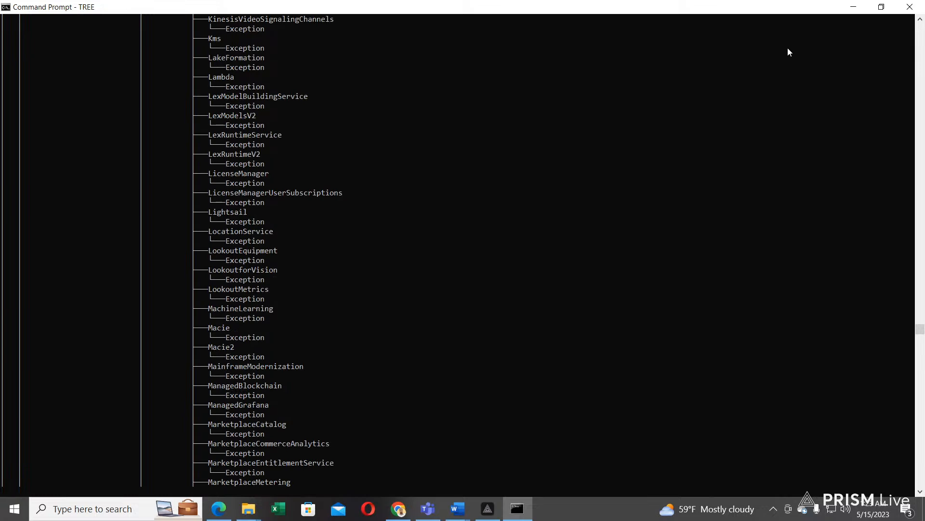
click(907, 8)
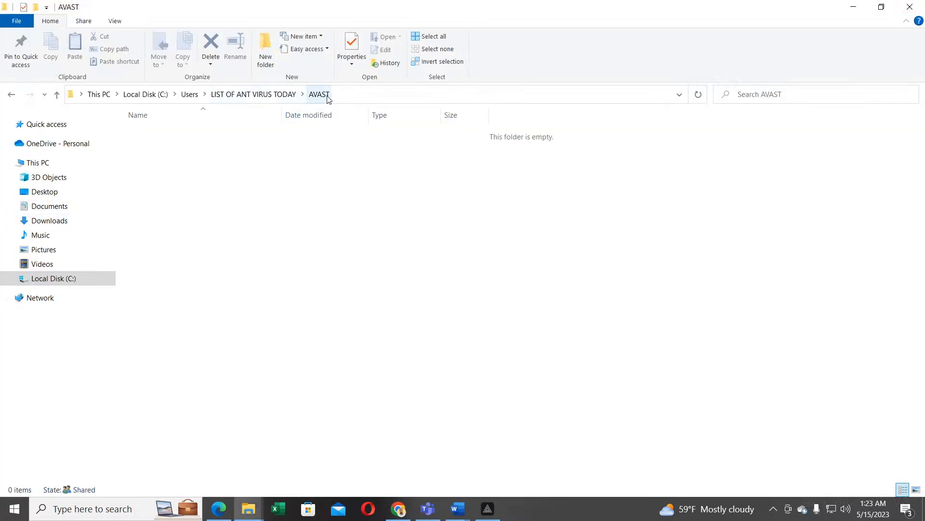
- Copy the AVAST folder from LIST OF ANT VIRUS TODAY into the MCAFEE folder, granting administrator permission
click(245, 95)
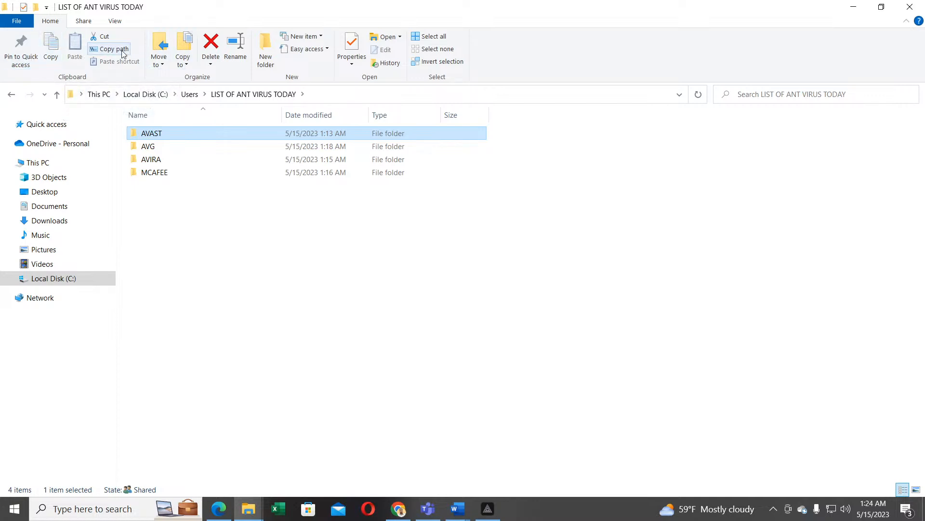
click(52, 44)
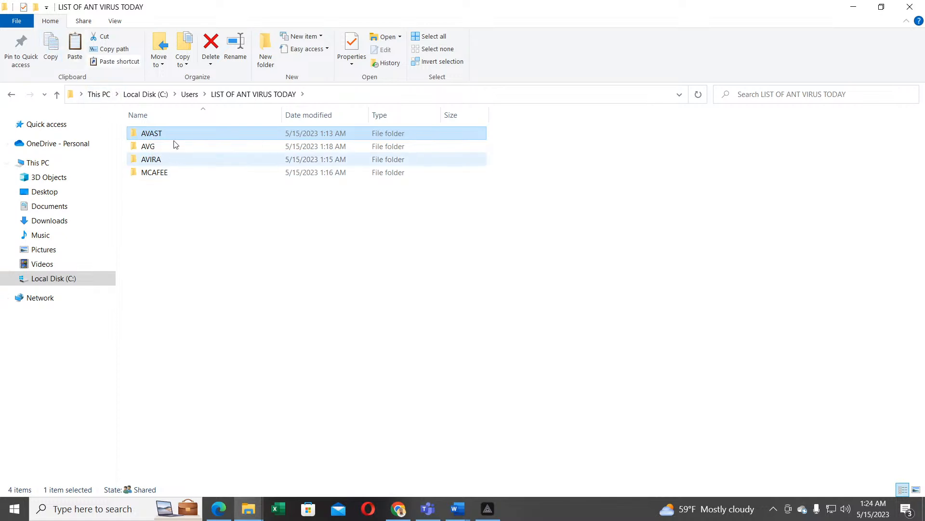
double_click(152, 172)
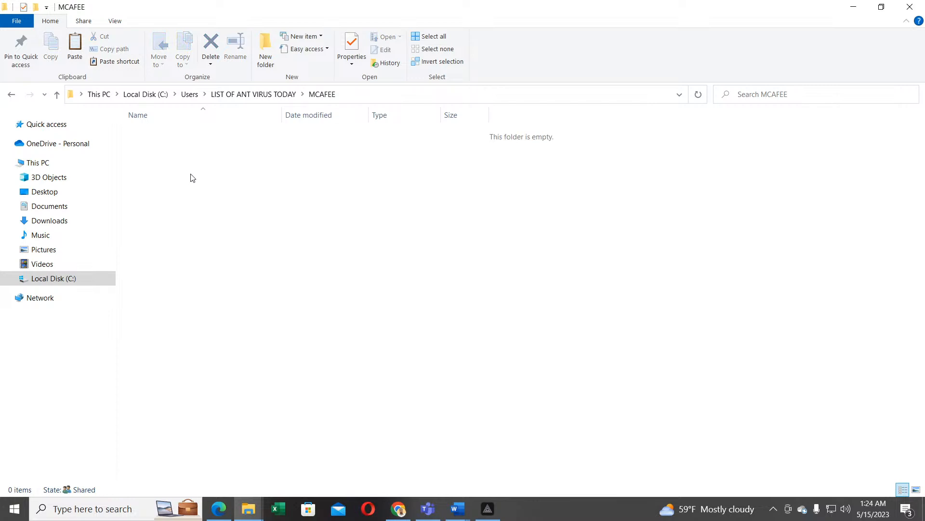
click(71, 51)
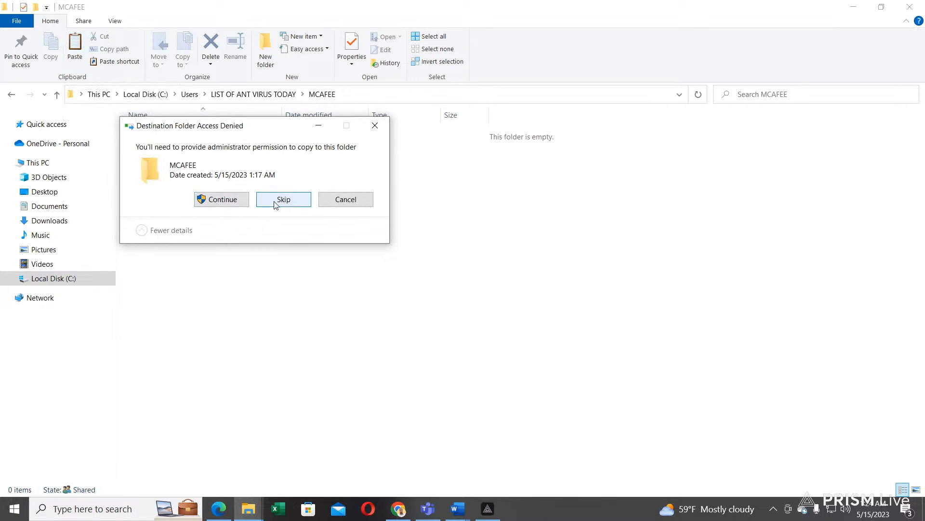
click(244, 201)
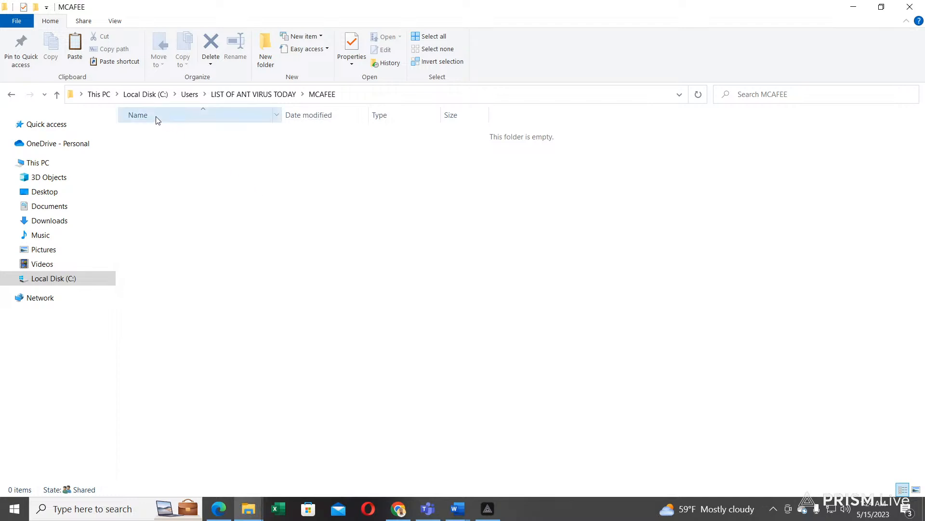
click(76, 52)
click(430, 200)
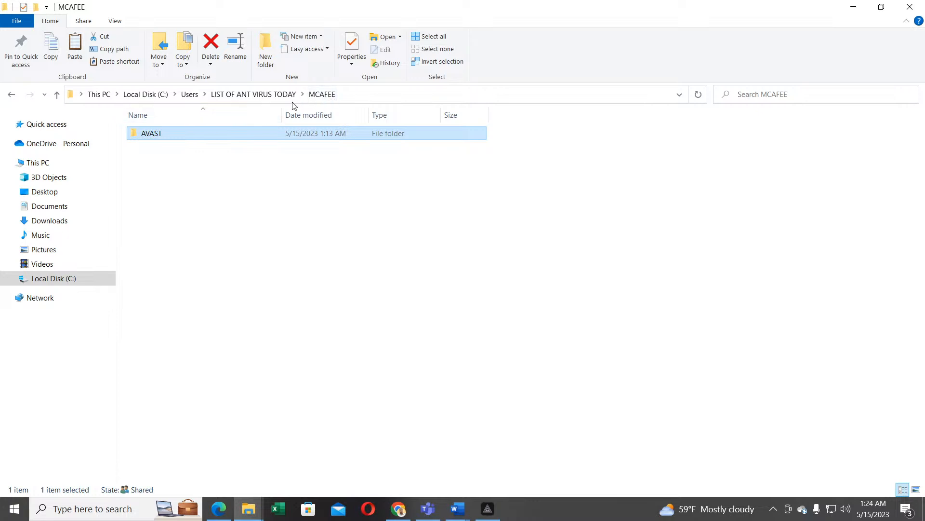
- Return to the LIST OF ANT VIRUS TODAY folder and review its sharing and view options and the actions available for MCAFEE
click(277, 96)
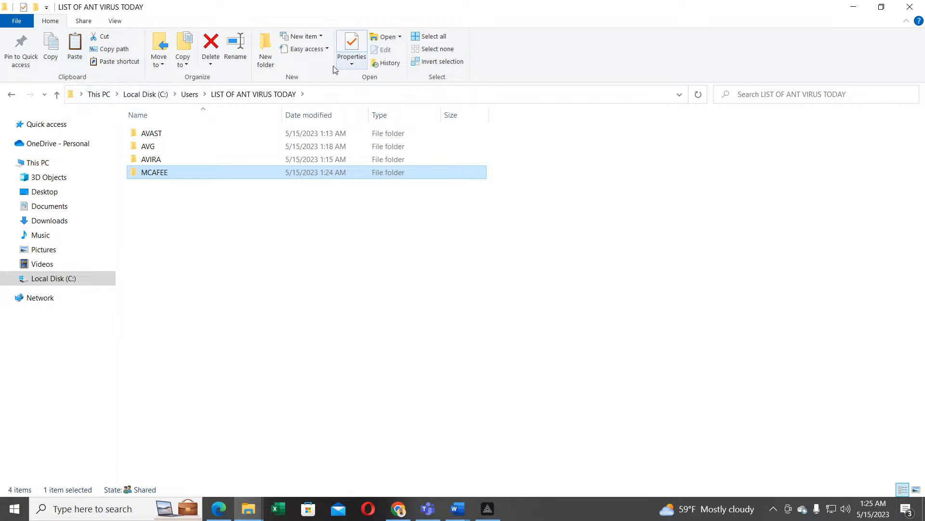
click(84, 22)
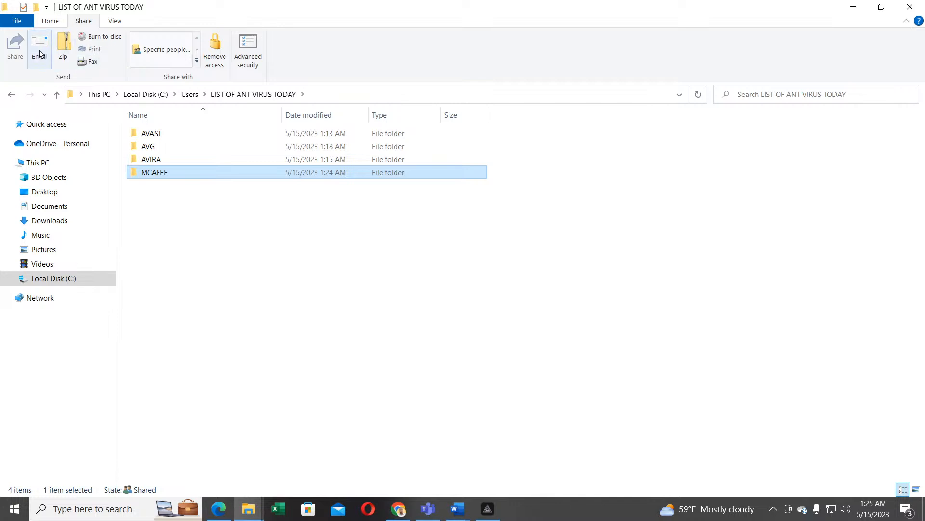
click(115, 22)
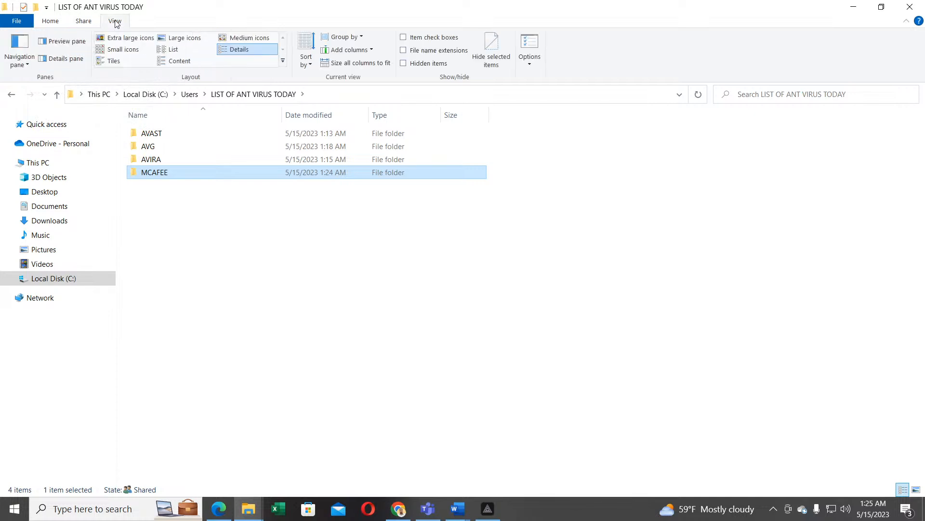
click(122, 51)
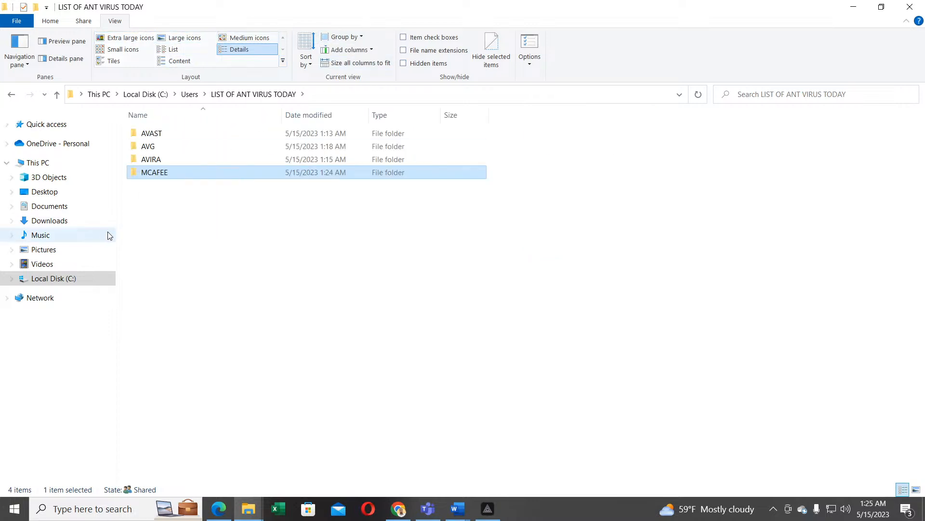
right_click(155, 174)
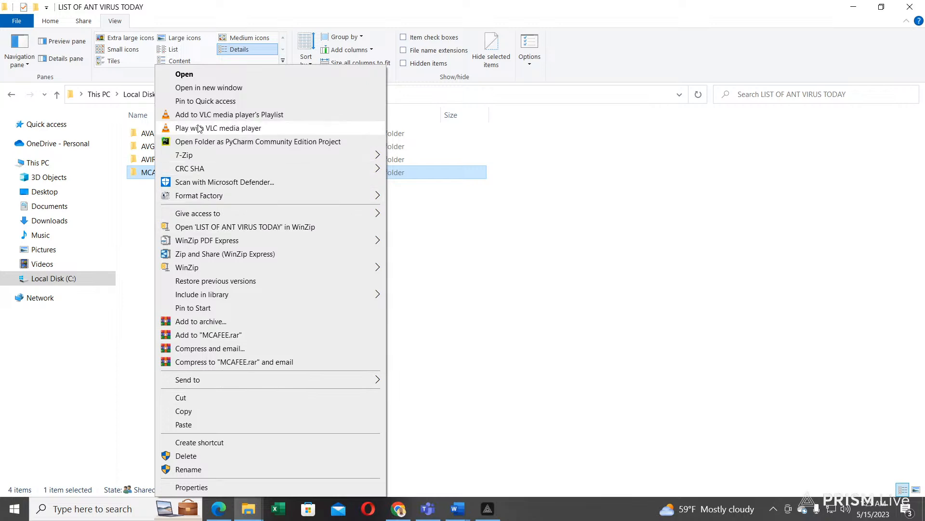
click(136, 181)
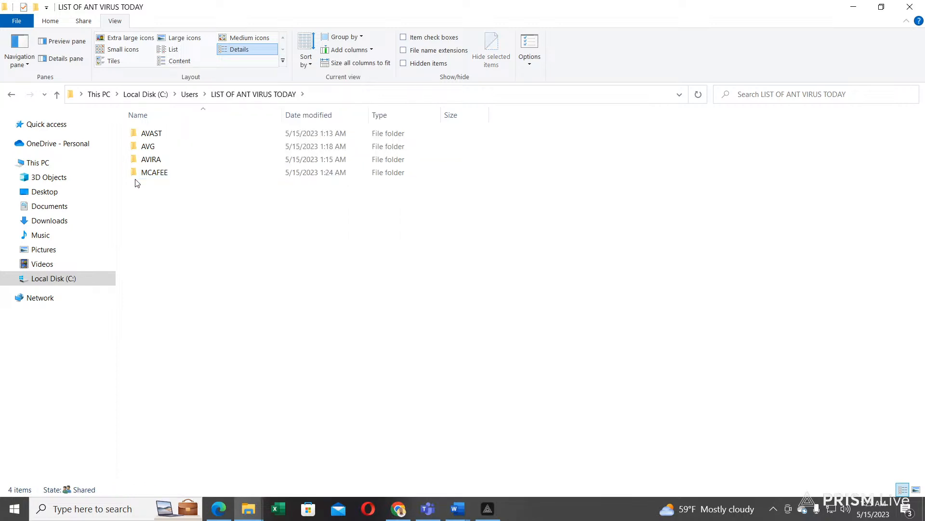